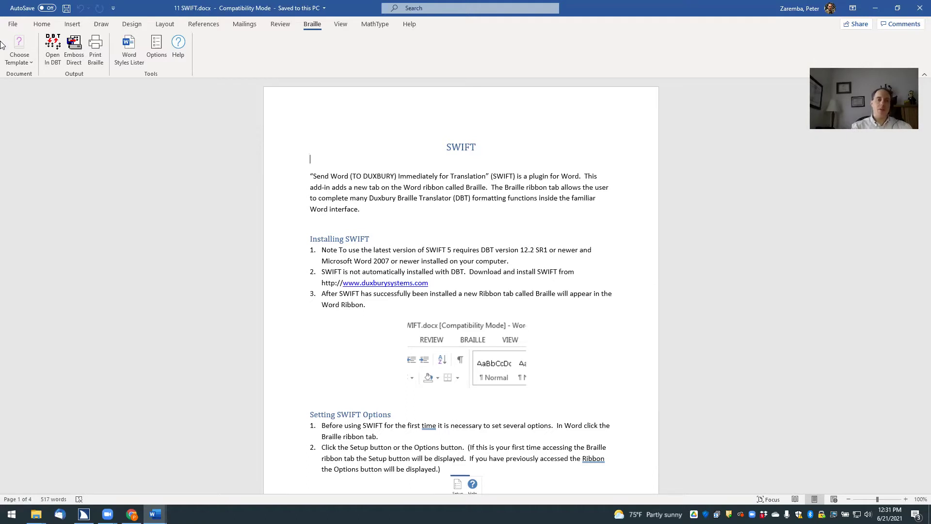
# - Keyboard-navigate the Braille ribbon commands, backing out once, then heading toward SWIFT Options
pyautogui.press('alt')
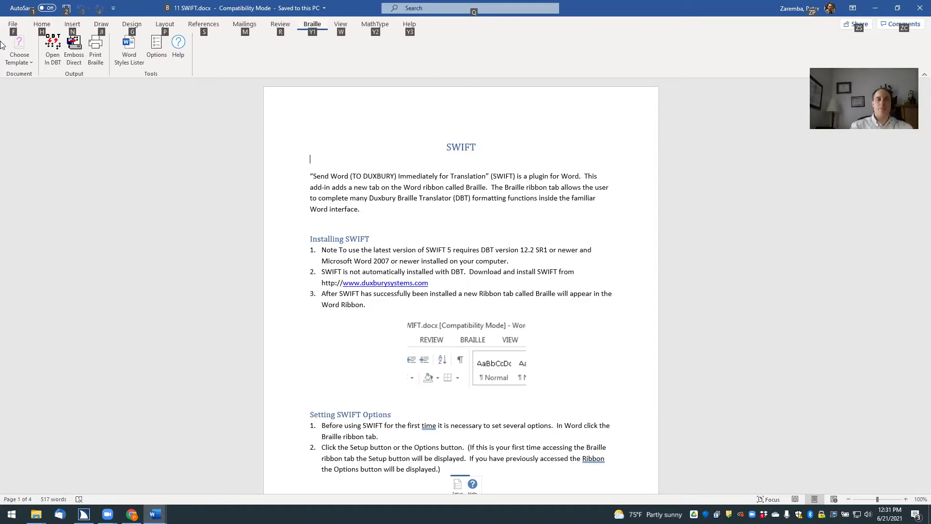
pyautogui.press('Tab')
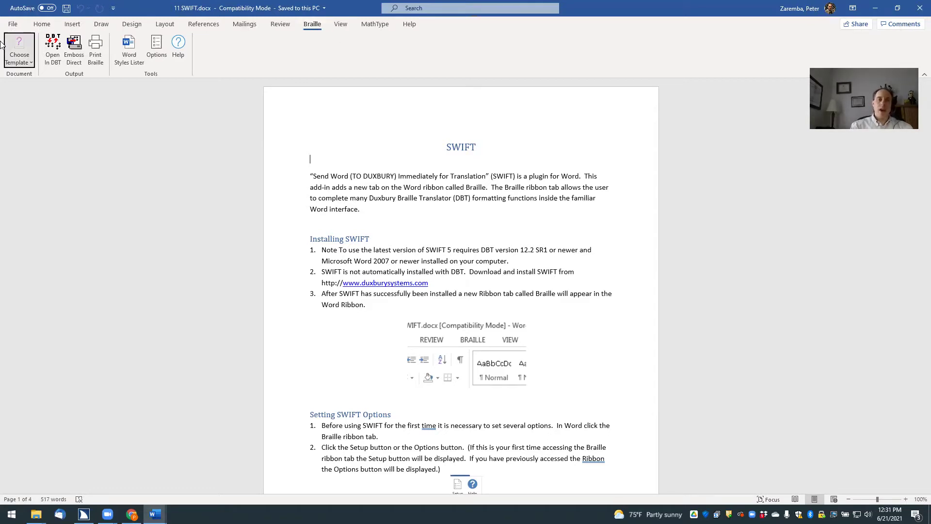
pyautogui.press('Tab')
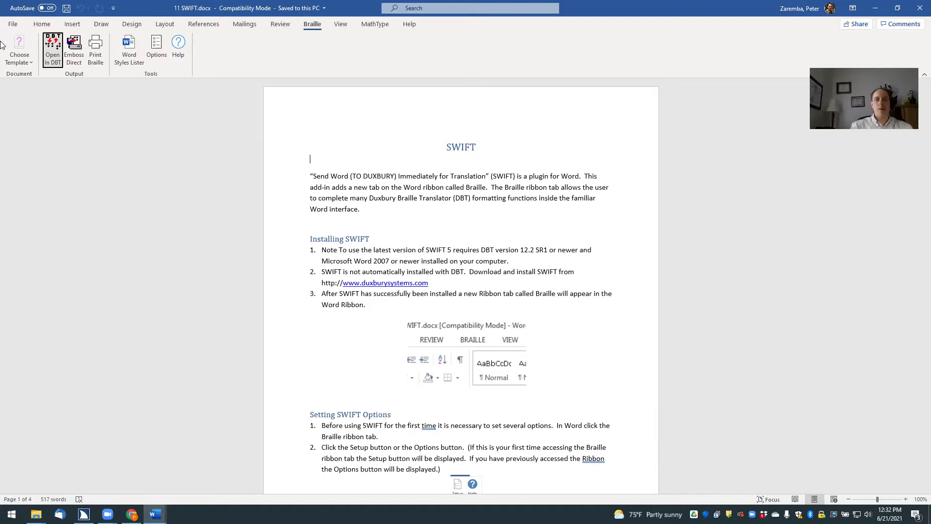
pyautogui.press('Return')
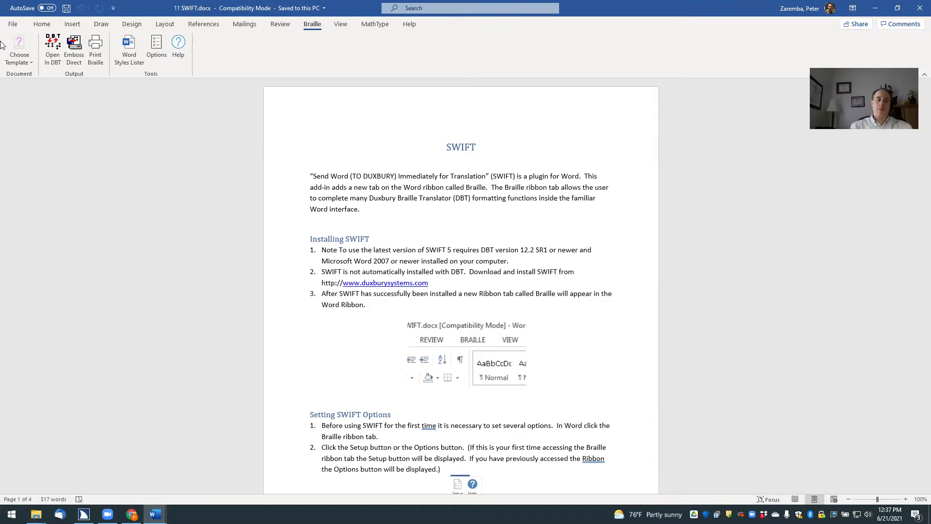
pyautogui.press('alt')
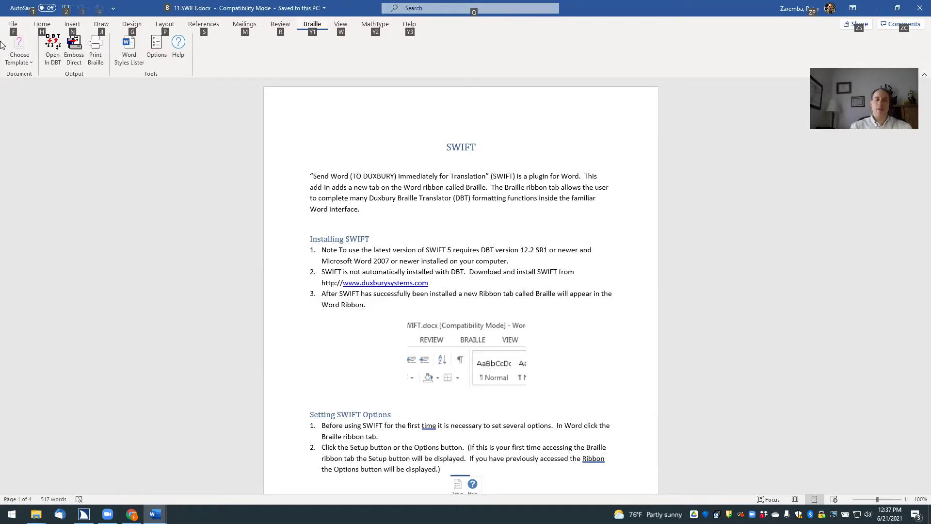
pyautogui.press('Down')
pyautogui.press('Tab')
pyautogui.press('Tab')
pyautogui.press('Tab')
pyautogui.press('Tab')
pyautogui.press('Tab')
# - Review the SWIFT Options settings, including BANA user type and BANA Braille 2017 template, and dismiss them unchanged
pyautogui.press('Return')
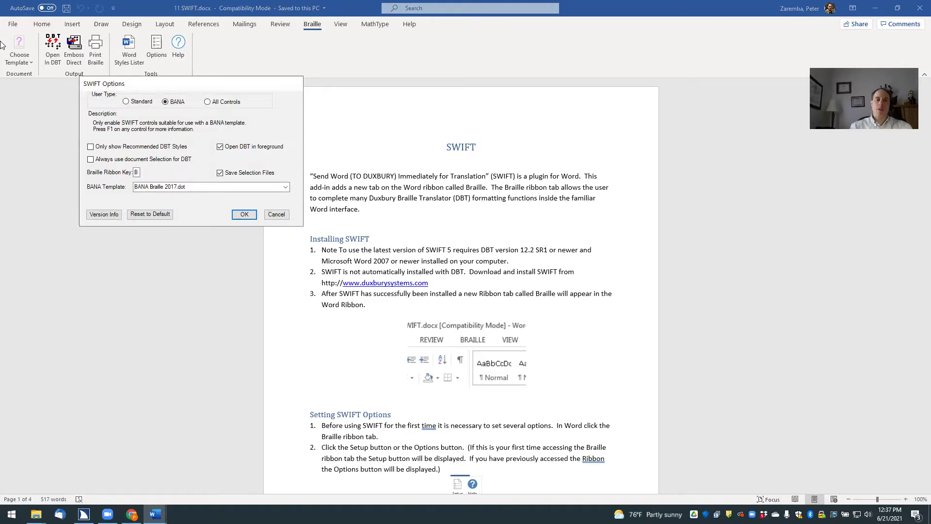
pyautogui.press('Tab')
pyautogui.press('Tab')
pyautogui.press('Tab')
pyautogui.press('Tab')
pyautogui.press('Tab')
pyautogui.press('Tab')
pyautogui.press('Tab')
pyautogui.press('Tab')
pyautogui.press('Tab')
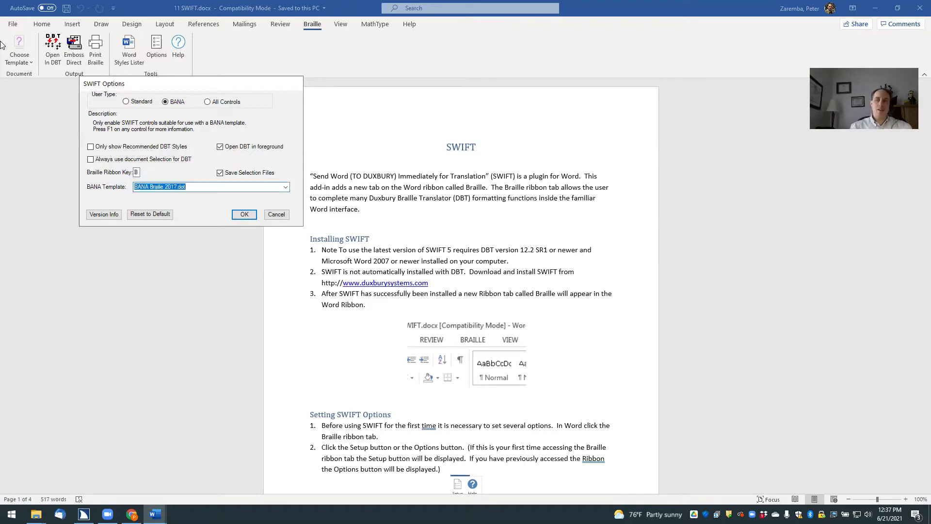
pyautogui.press('Tab')
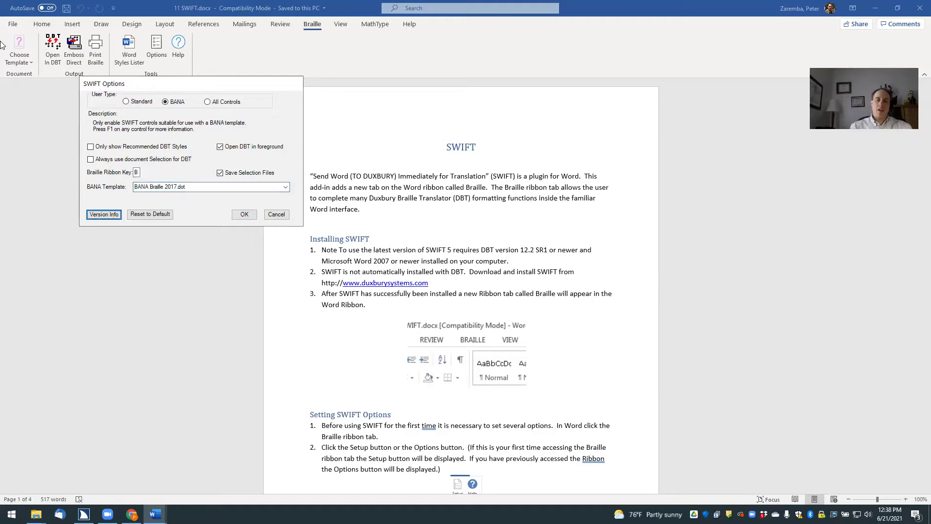
pyautogui.press('Tab')
pyautogui.press('Tab')
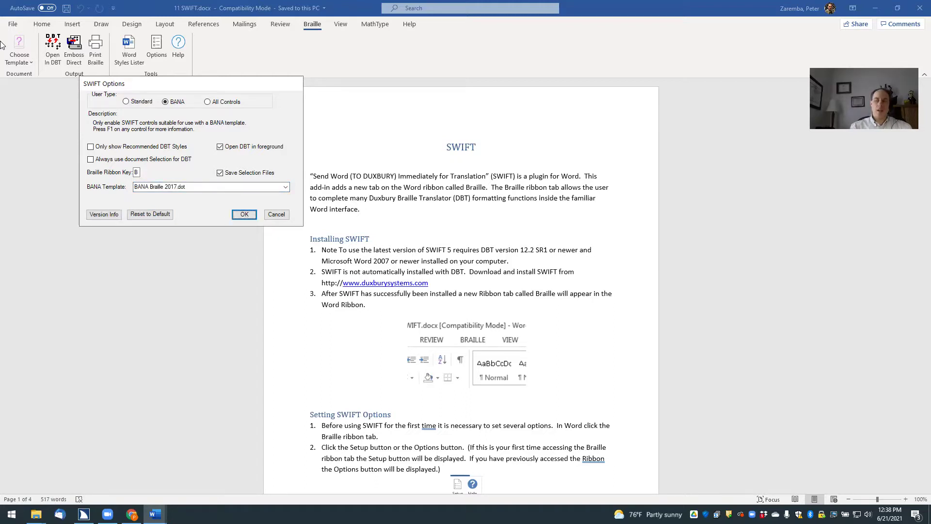
pyautogui.press('Return')
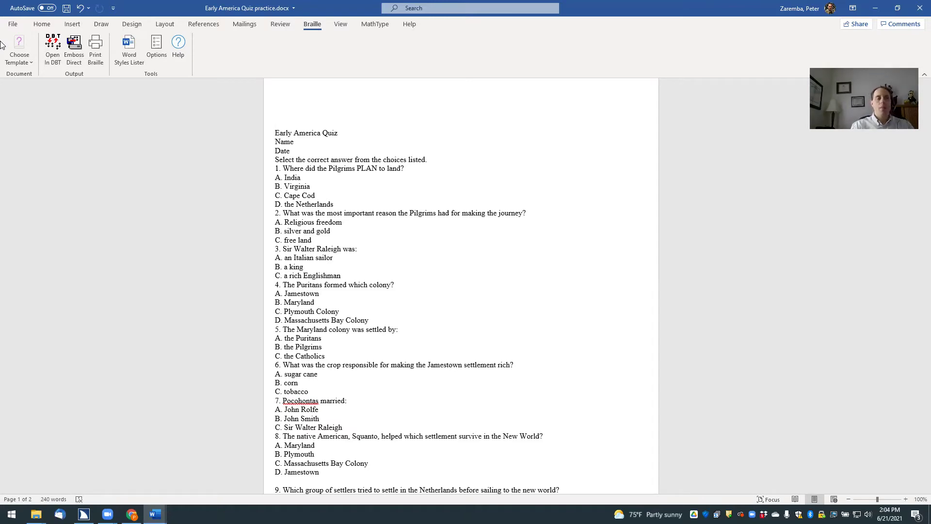
# - Choose BANA UEB from the Braille template list and apply it to the quiz
pyautogui.press('alt')
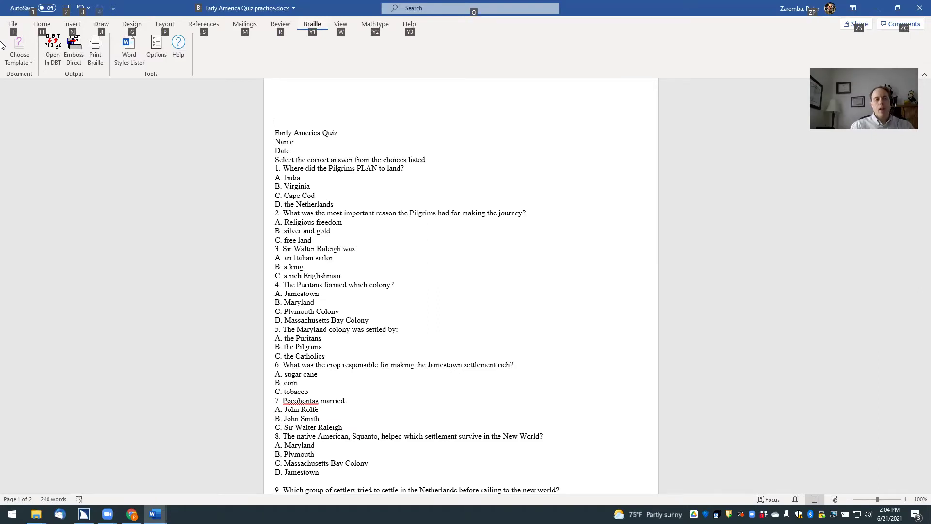
pyautogui.press('Down')
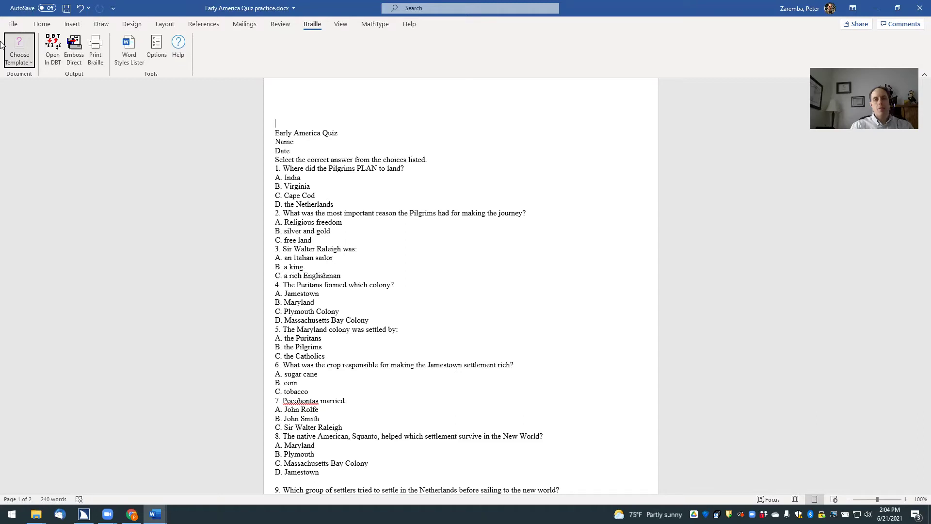
pyautogui.press('Return')
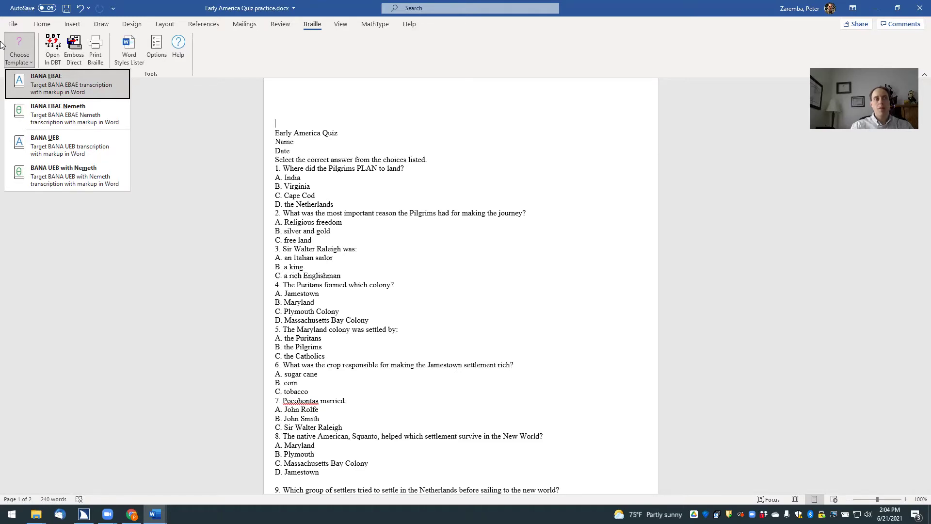
pyautogui.press('Down')
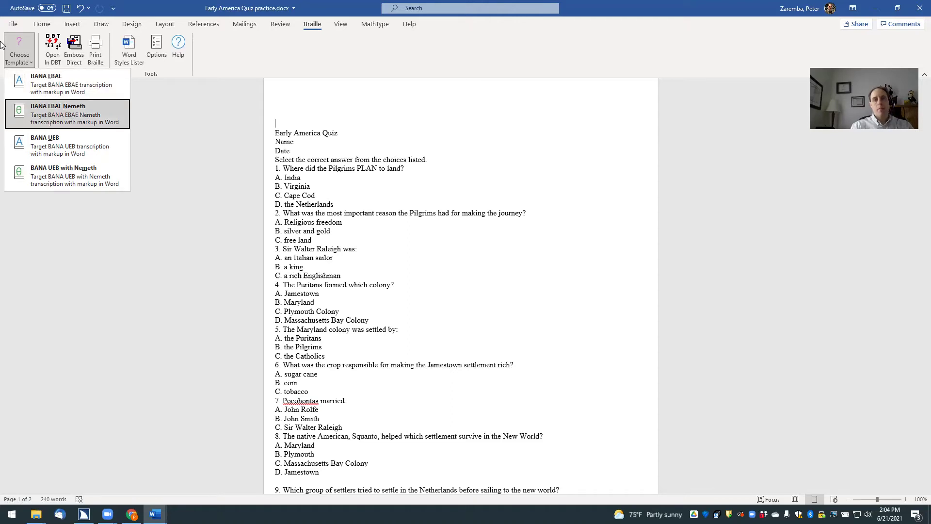
pyautogui.press('Down')
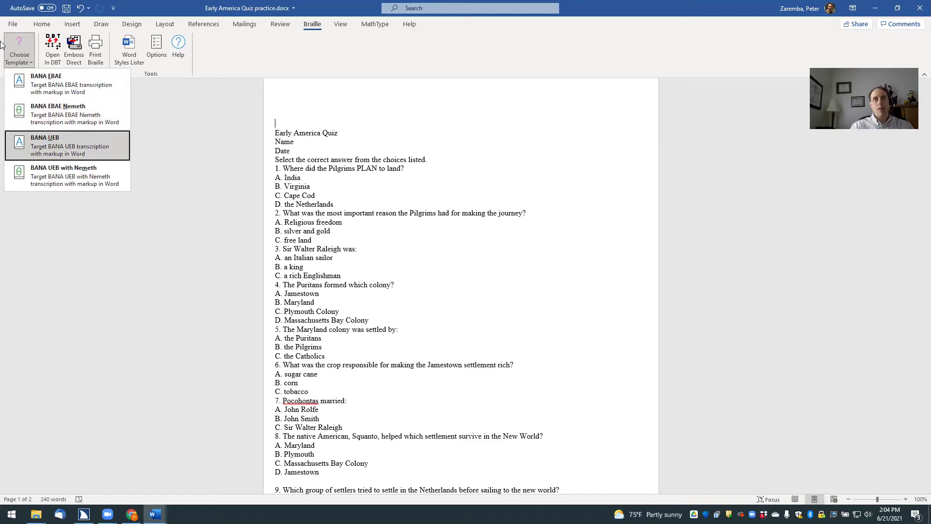
pyautogui.press('Down')
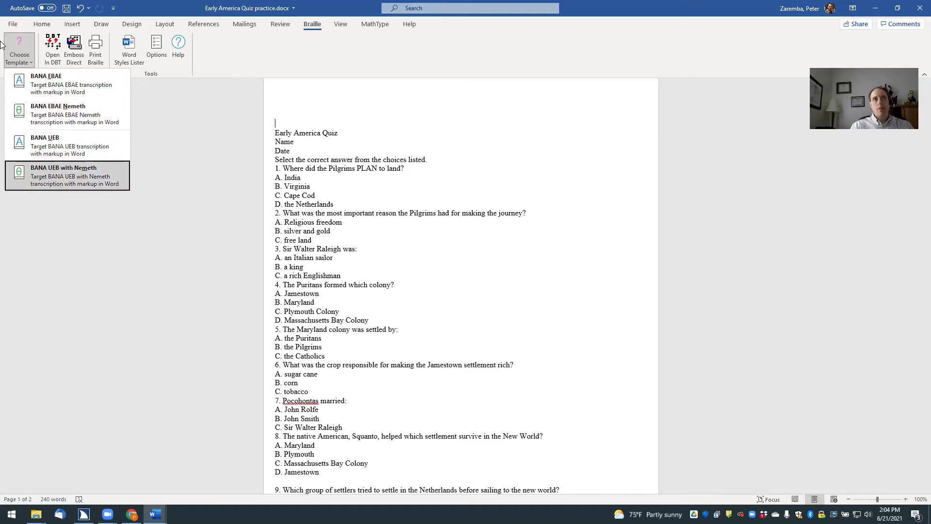
pyautogui.press('Down')
pyautogui.press('Up')
pyautogui.press('Up')
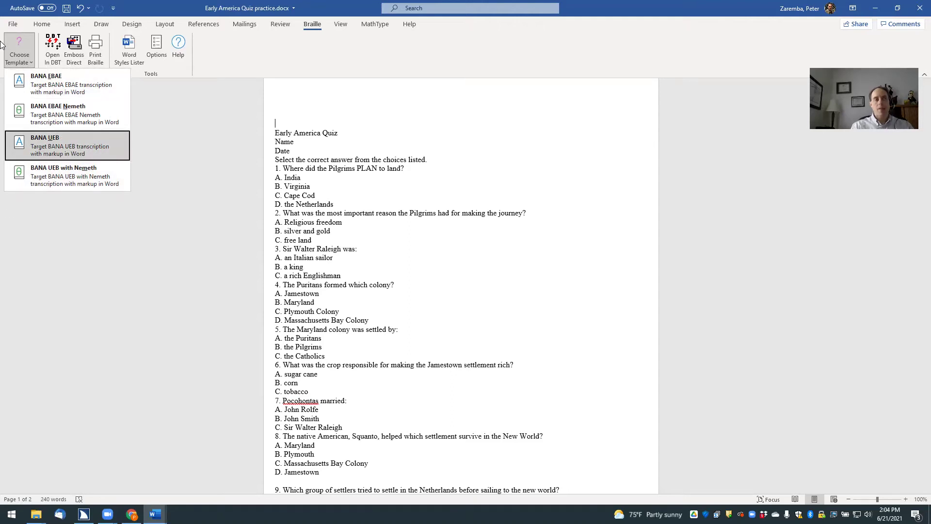
pyautogui.press('Down')
pyautogui.press('Up')
pyautogui.press('Return')
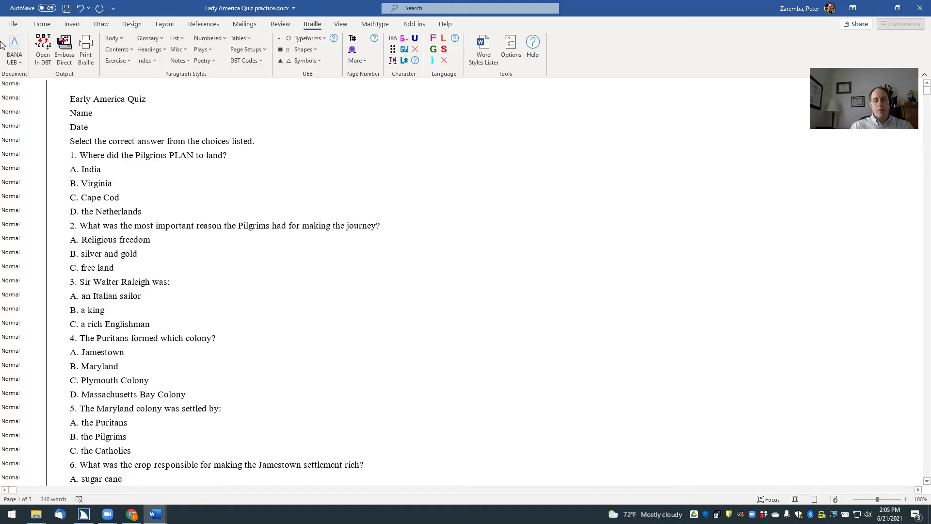
# - Select the title line 'Early America Quiz' including its paragraph mark
pyautogui.hotkey('shift', 'Down')
pyautogui.hotkey('shift', 'Left')
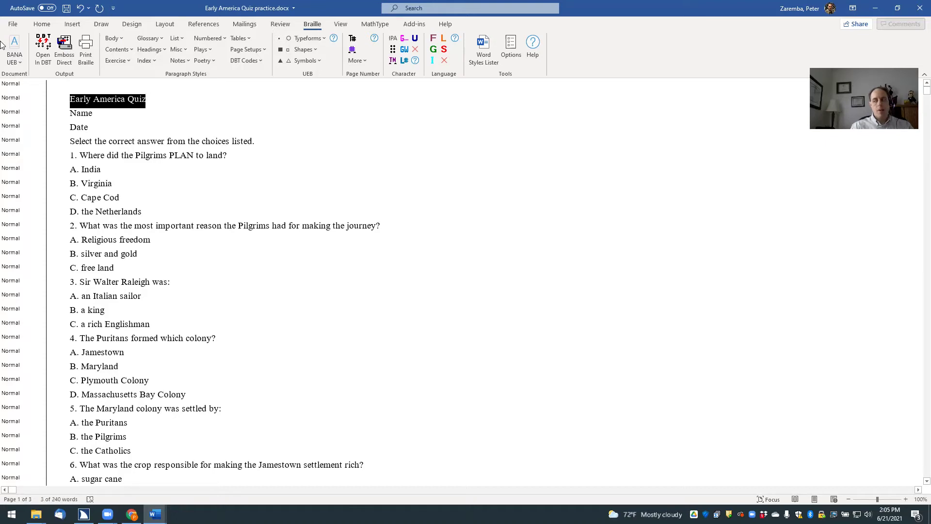
pyautogui.hotkey('shift', 'Right')
pyautogui.hotkey('shift', 'Left')
pyautogui.hotkey('shift', 'Left')
pyautogui.hotkey('shift', 'Right')
pyautogui.hotkey('shift', 'Right')
# - Move through the Braille ribbon commands toward the braille styles
pyautogui.press('alt')
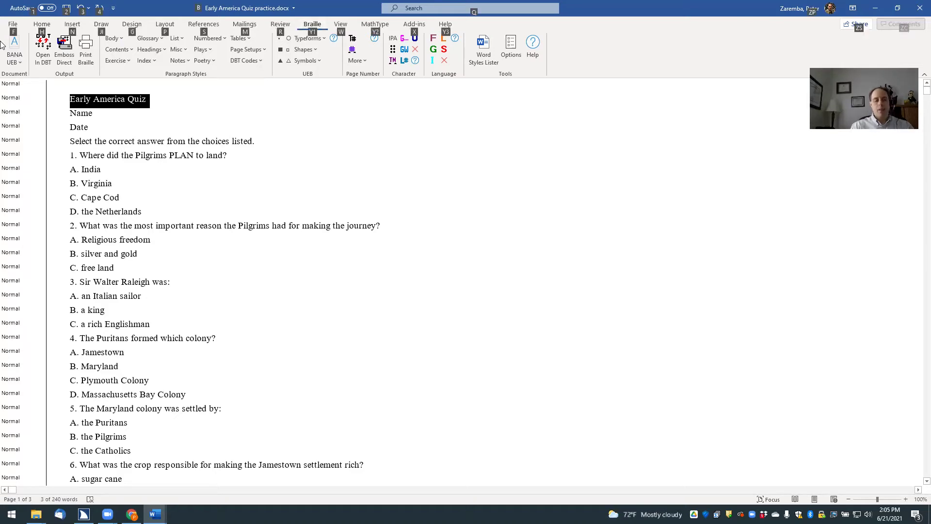
pyautogui.press('Down')
pyautogui.press('Right')
pyautogui.press('Right')
pyautogui.press('Right')
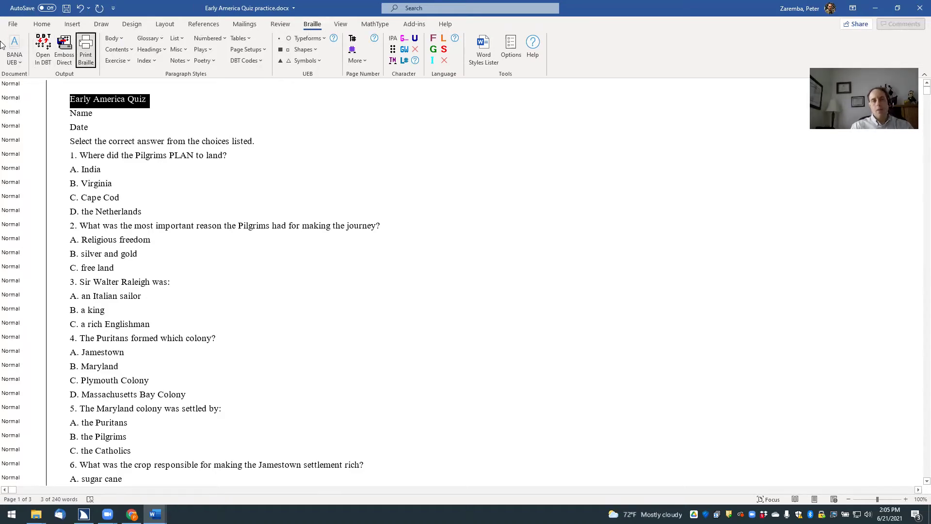
pyautogui.press('Right')
# - Apply braille Heading 1 to the 'Early America Quiz' title, then move to the Name line
pyautogui.press('Down')
pyautogui.press('Down')
pyautogui.press('Down')
pyautogui.press('Down')
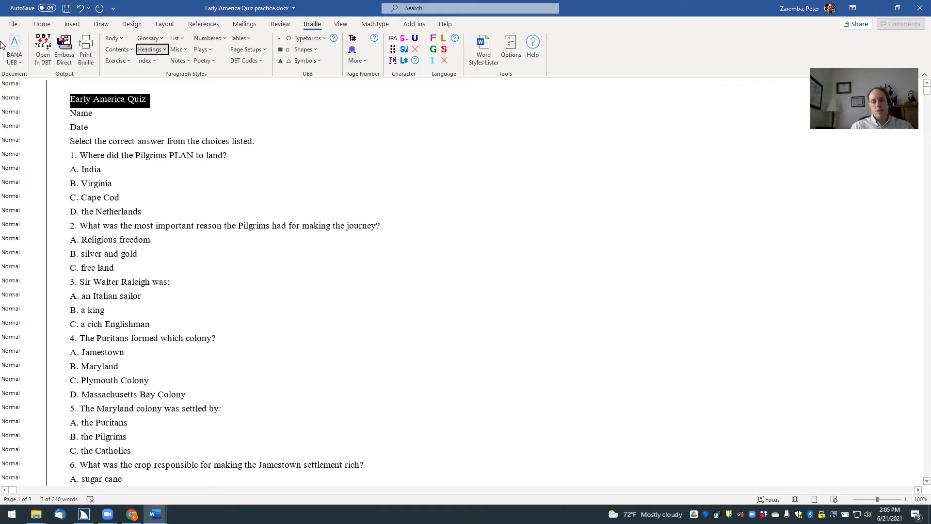
pyautogui.press('Return')
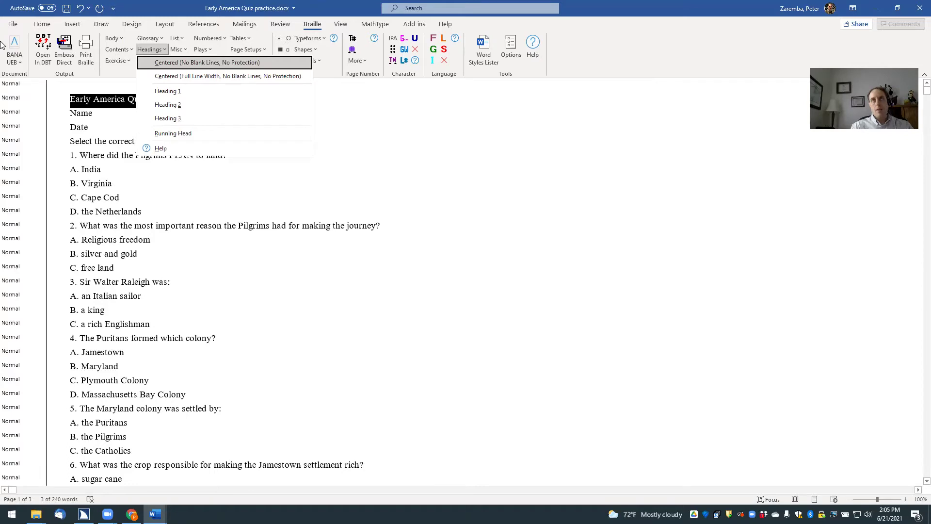
pyautogui.press('Down')
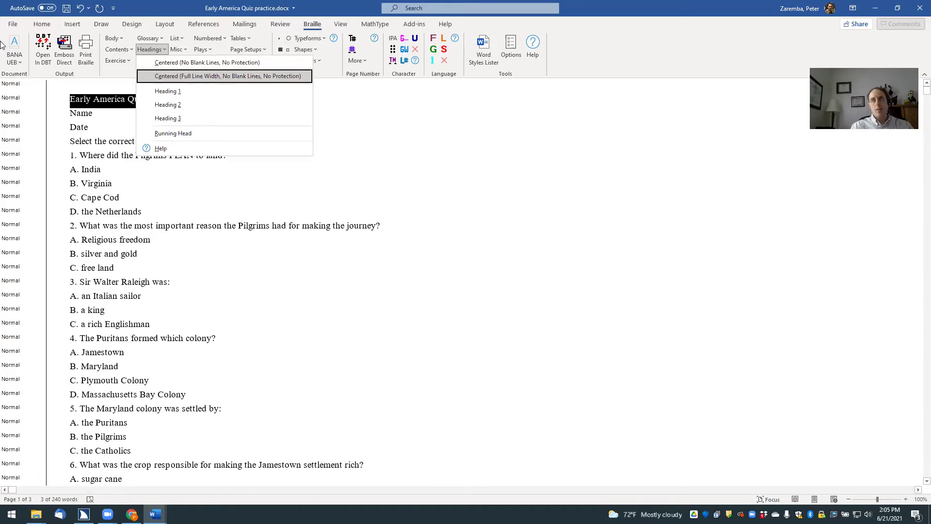
pyautogui.press('Down')
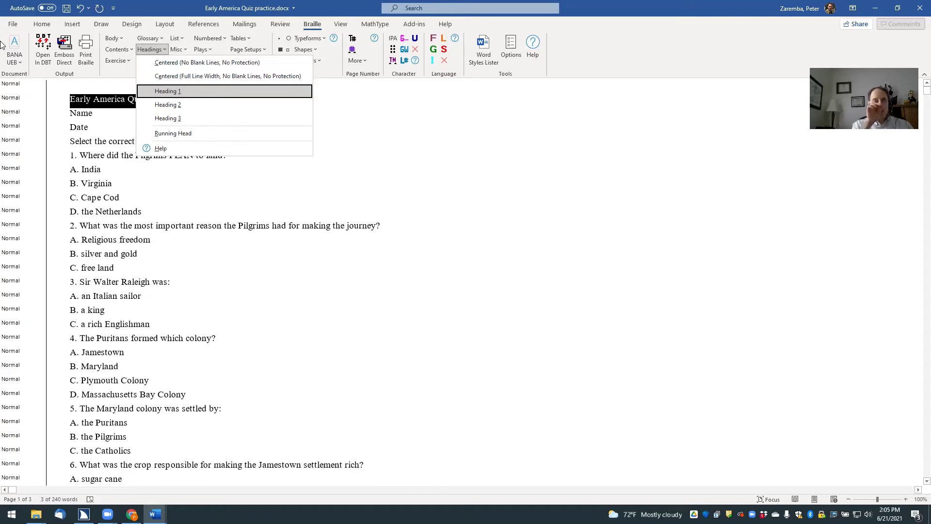
pyautogui.press('Down')
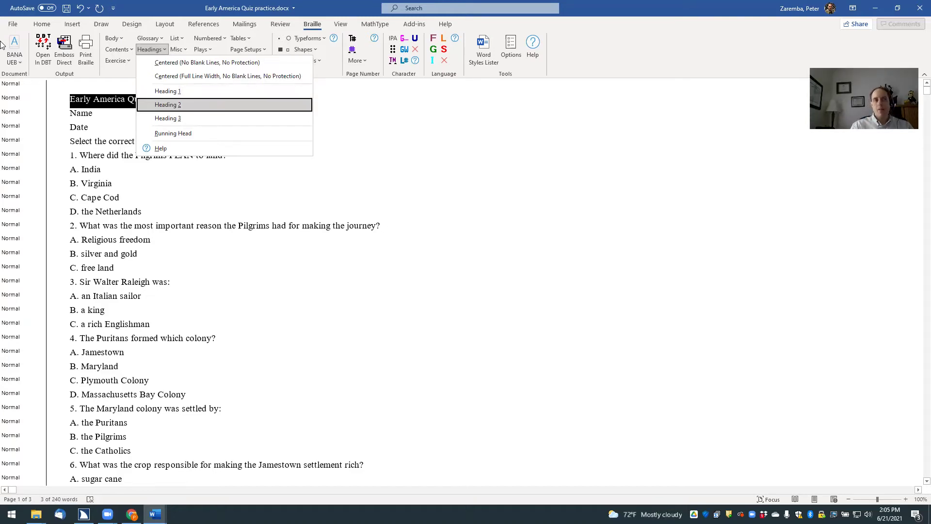
pyautogui.press('Down')
pyautogui.press('Down')
pyautogui.press('Down')
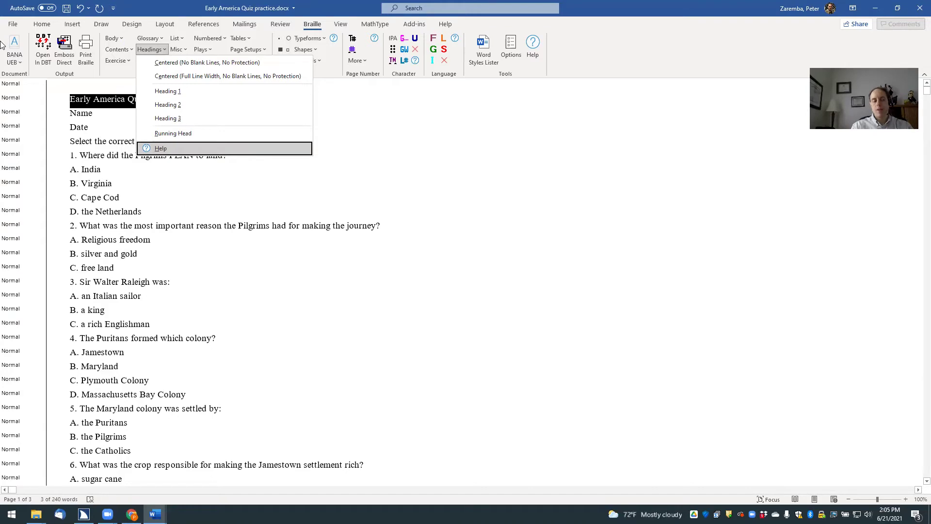
pyautogui.press('Up')
pyautogui.press('Up')
pyautogui.press('Up')
pyautogui.press('Up')
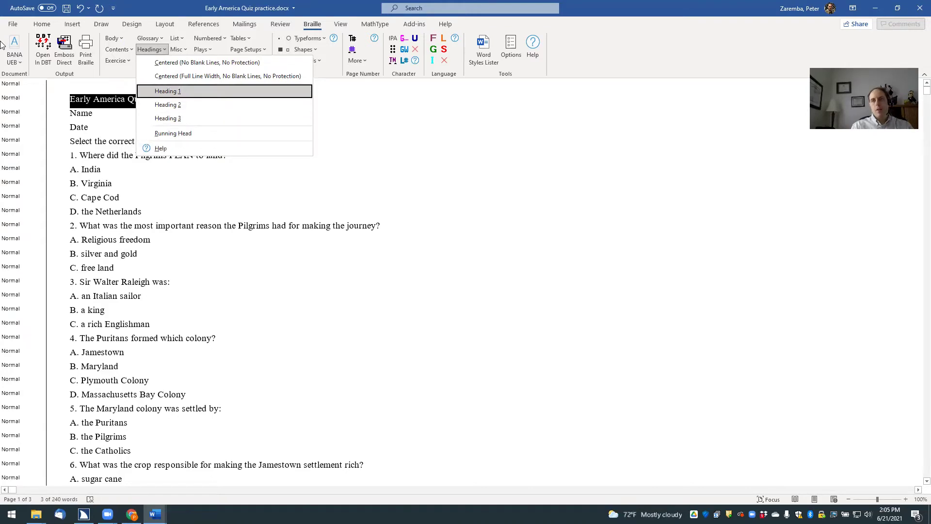
pyautogui.press('Return')
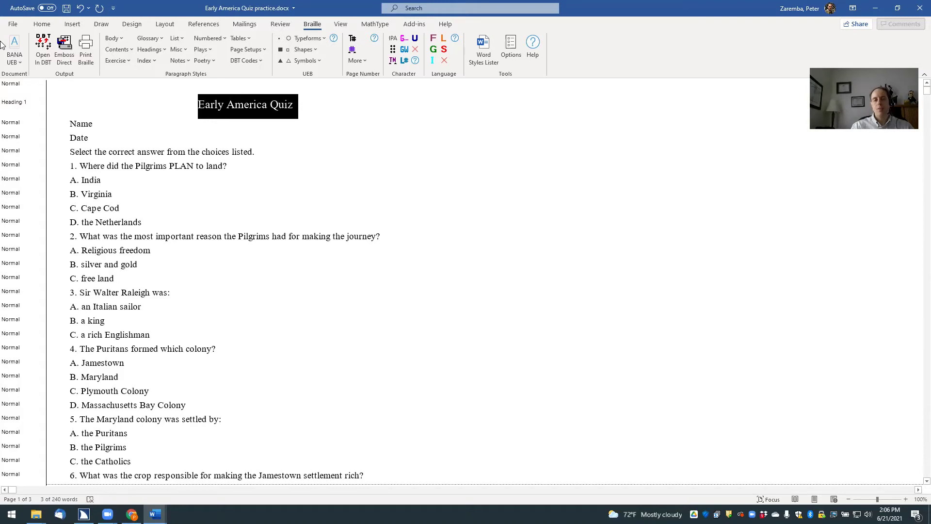
pyautogui.press('Right')
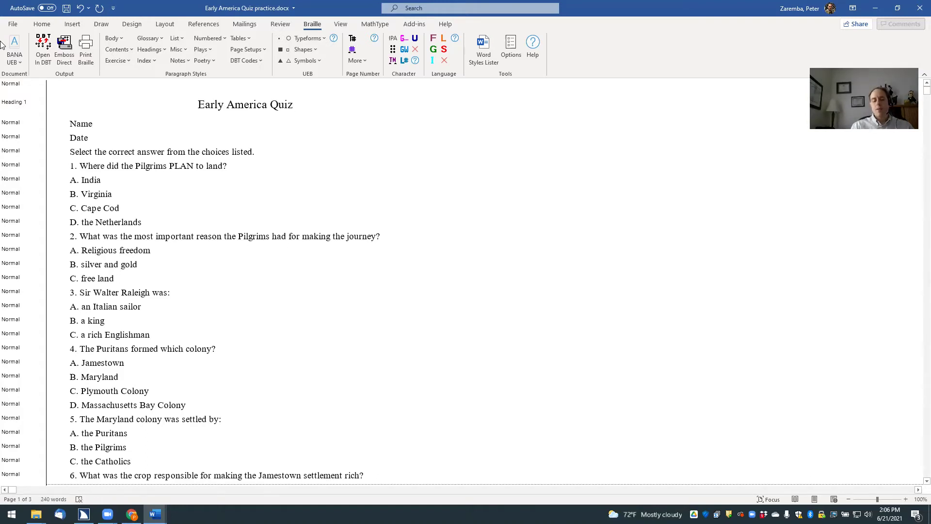
pyautogui.press('Down')
# - Delete the Name line and select the remaining Date line for deletion
pyautogui.hotkey('shift', 'Down')
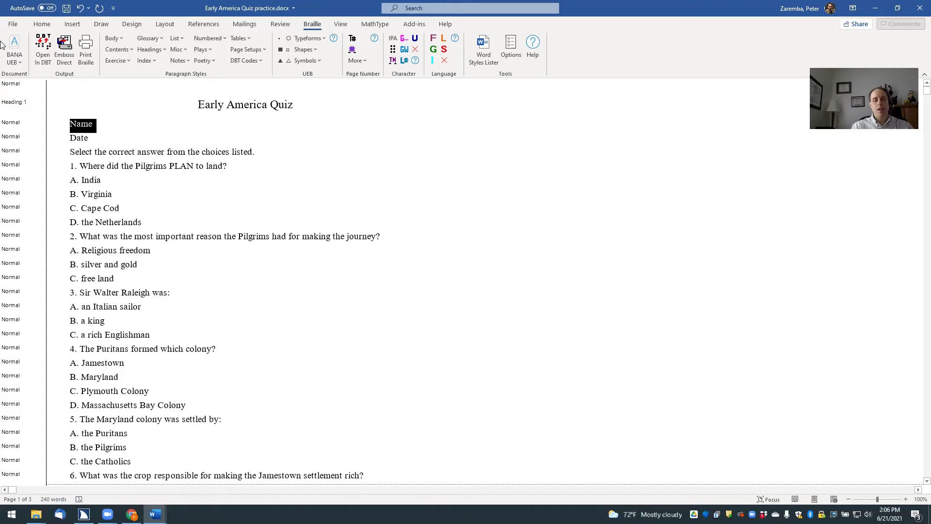
pyautogui.press('Delete')
pyautogui.press('Delete')
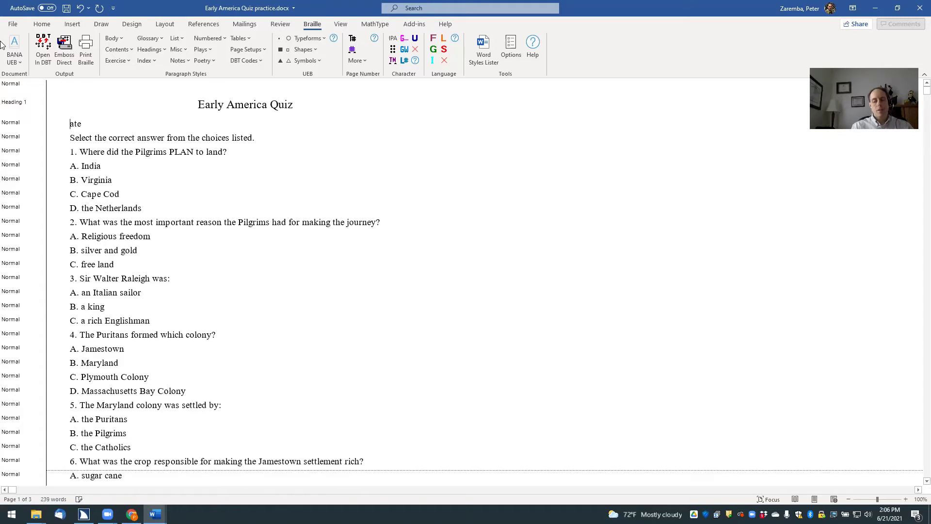
pyautogui.hotkey('shift', 'Down')
pyautogui.press('Delete')
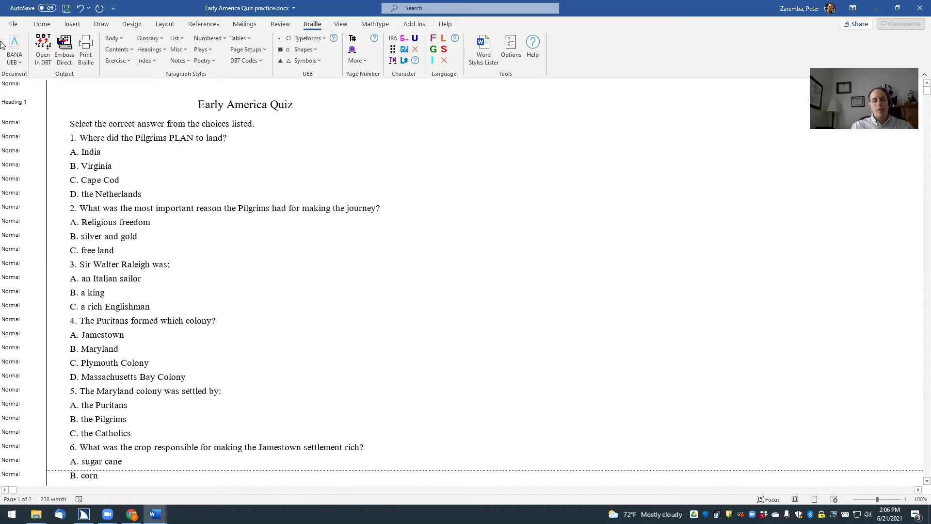
# - Select the full instruction line 'Select the correct answer from the choices listed.'
pyautogui.hotkey('shift', 'Down')
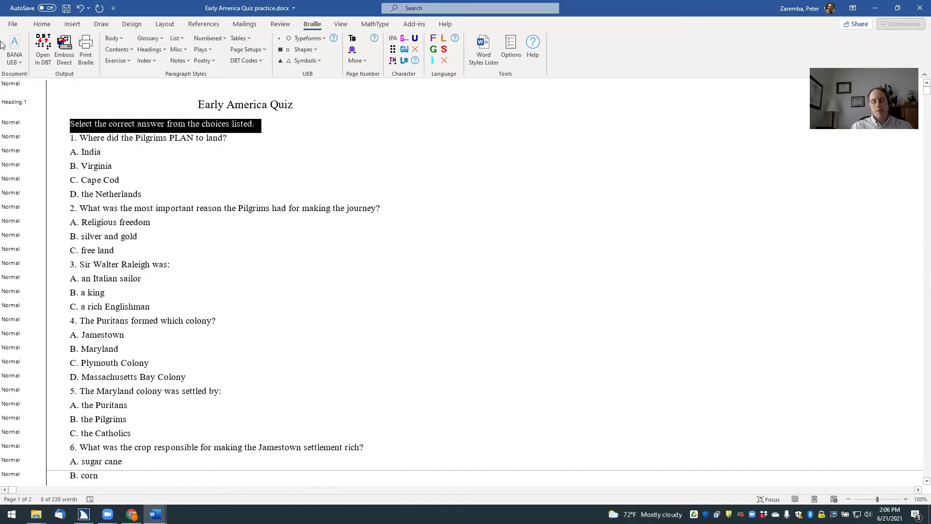
pyautogui.hotkey('shift', 'Left')
pyautogui.hotkey('shift', 'Left')
pyautogui.hotkey('shift', 'Left')
pyautogui.hotkey('shift', 'Right')
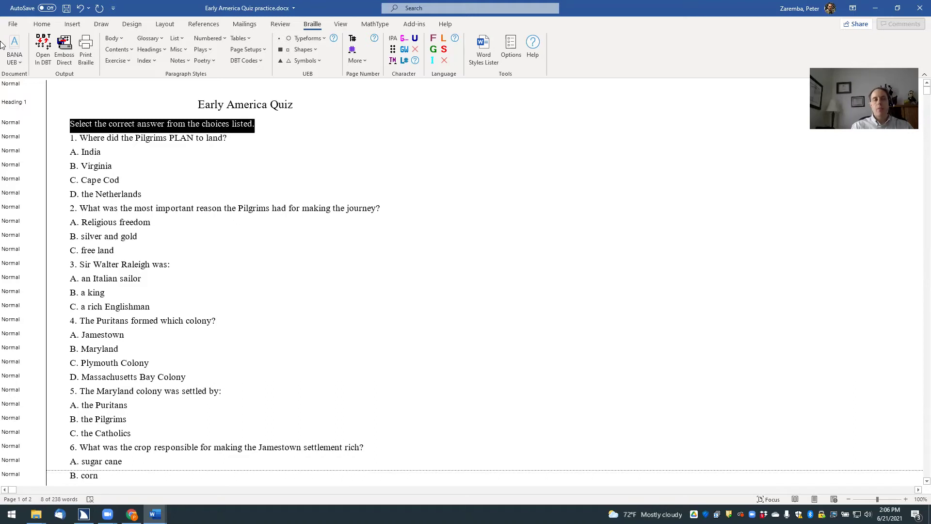
# - Apply the braille Exercise > Directions style to the instruction line, then move to question 1
pyautogui.press('alt')
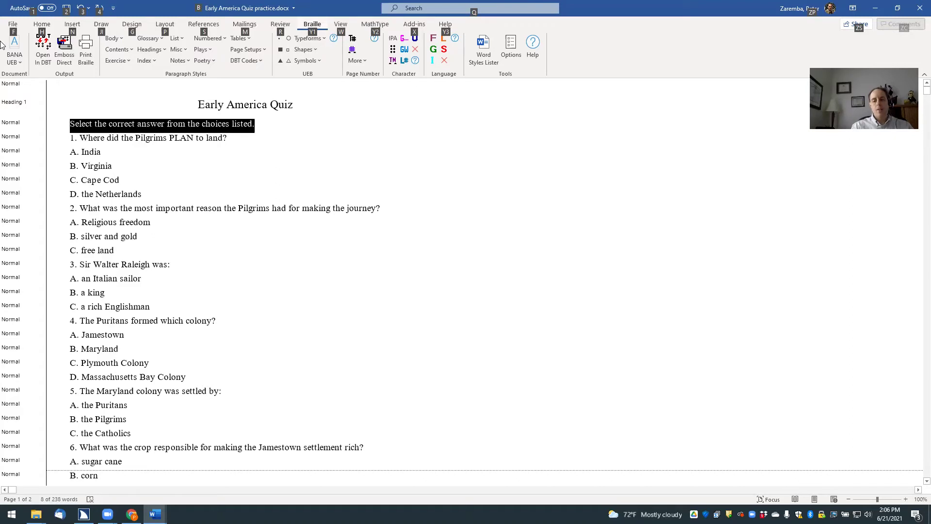
pyautogui.press('Down')
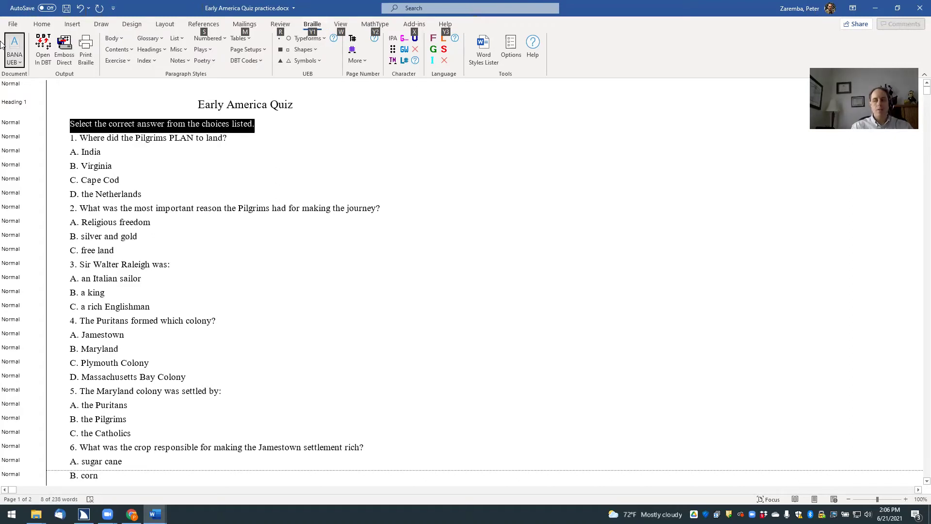
pyautogui.press('Tab')
pyautogui.press('Tab')
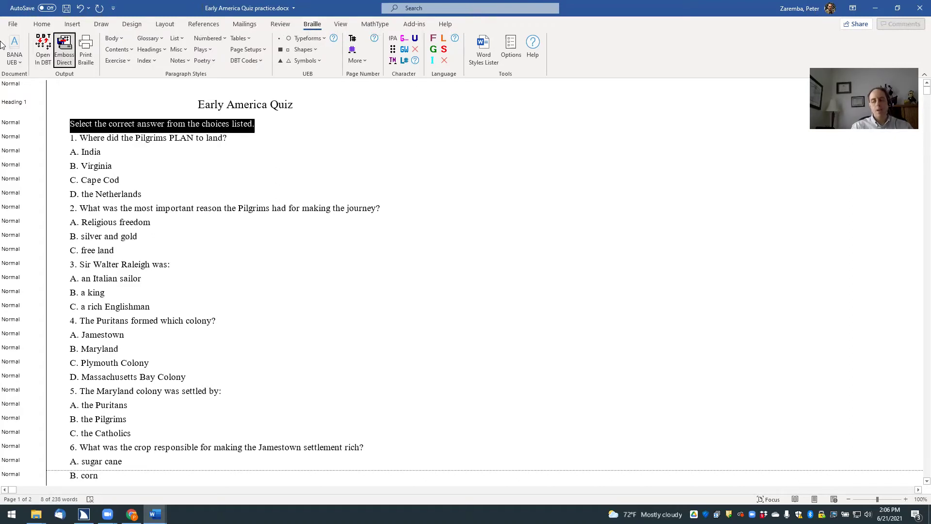
pyautogui.press('Tab')
pyautogui.press('Tab')
pyautogui.press('Down')
pyautogui.press('Down')
pyautogui.press('Tab')
pyautogui.hotkey('shift', 'Tab')
pyautogui.press('Down')
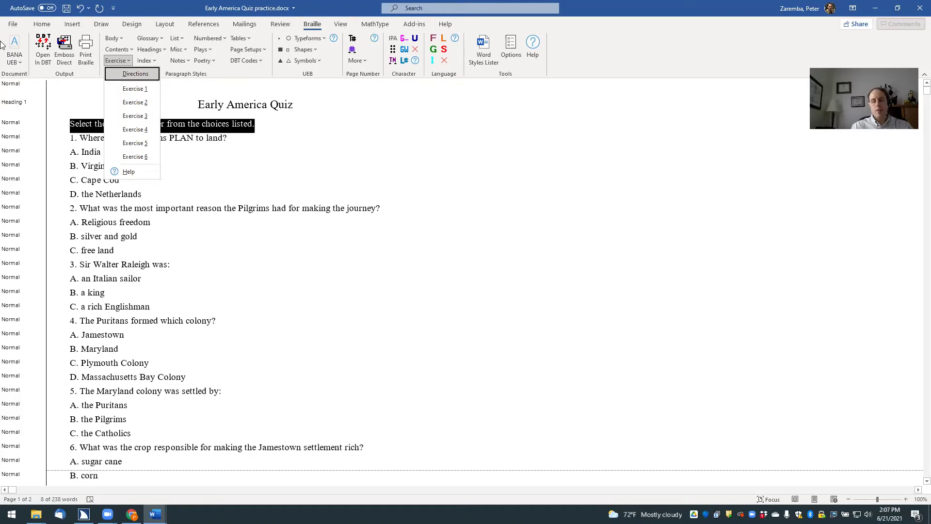
pyautogui.press('Return')
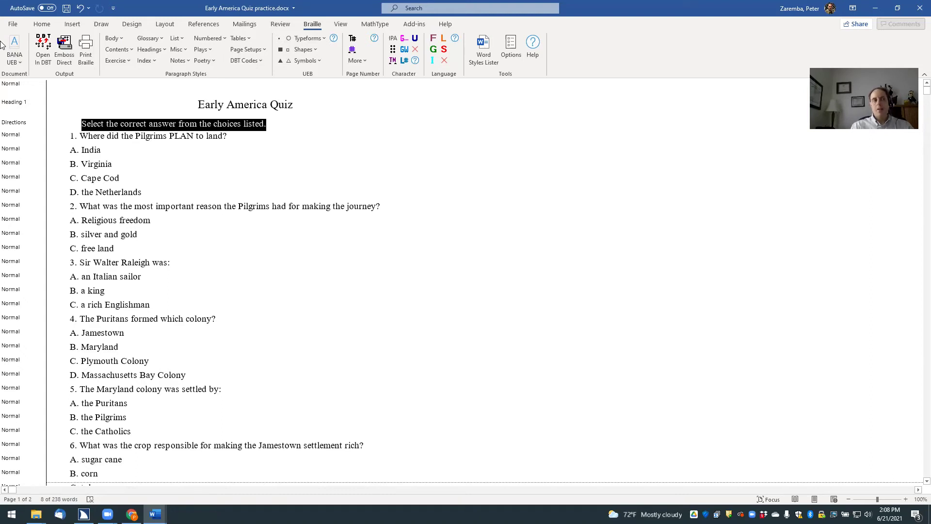
pyautogui.press('Down')
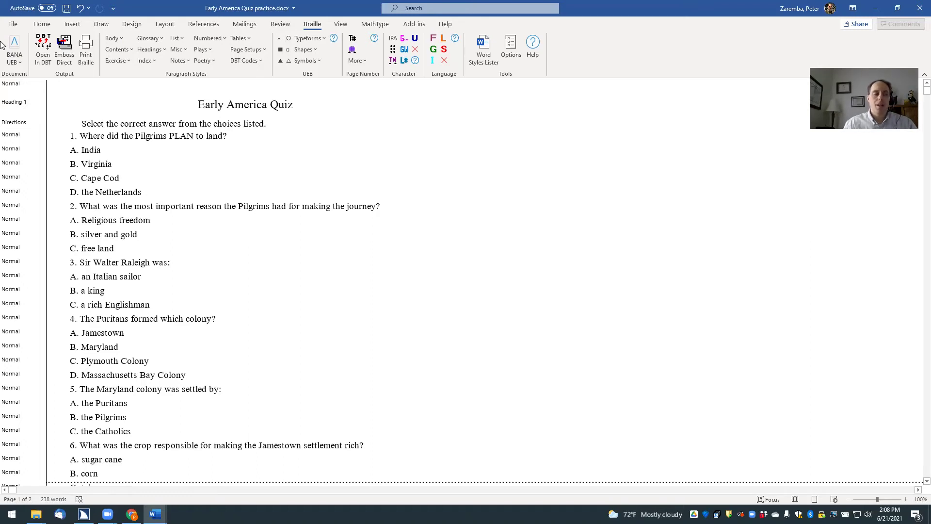
pyautogui.press('Home')
pyautogui.hotkey('shift', 'End')
pyautogui.hotkey('shift', 'Left')
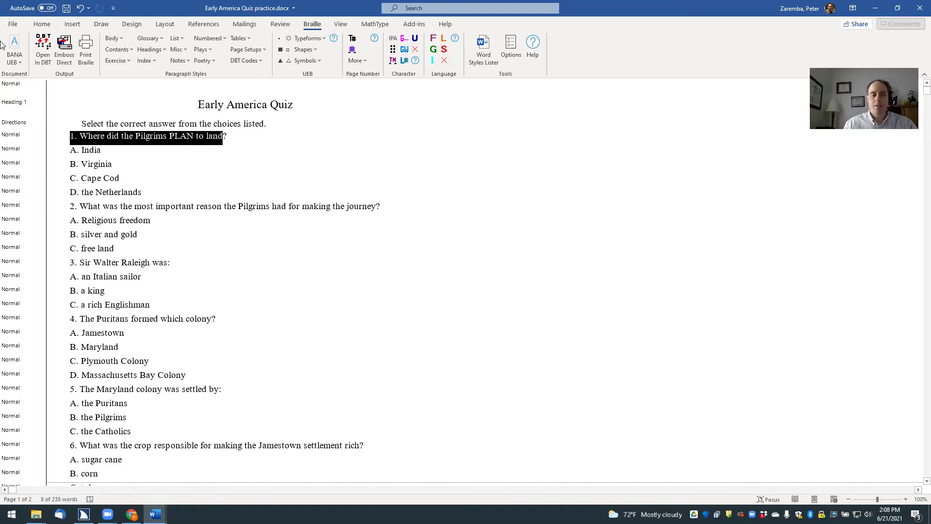
pyautogui.hotkey('shift', 'Right')
pyautogui.press('alt')
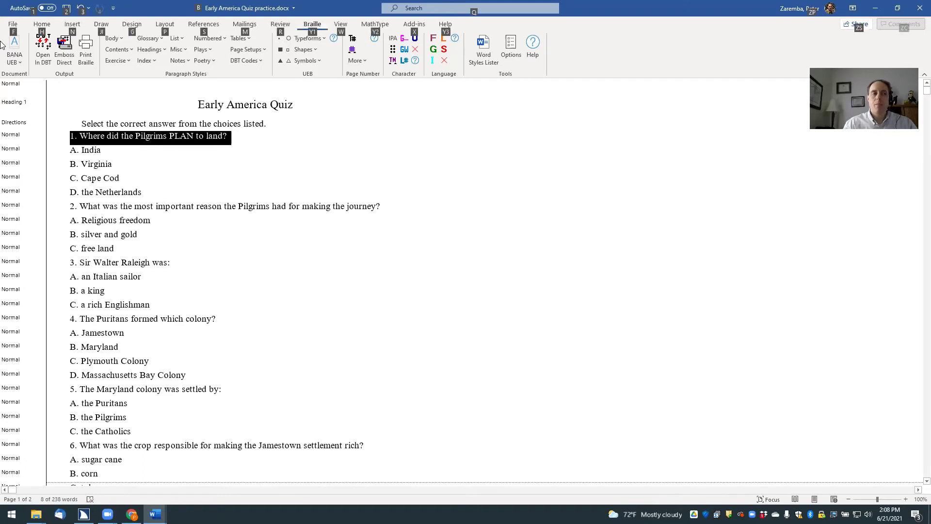
pyautogui.press('n')
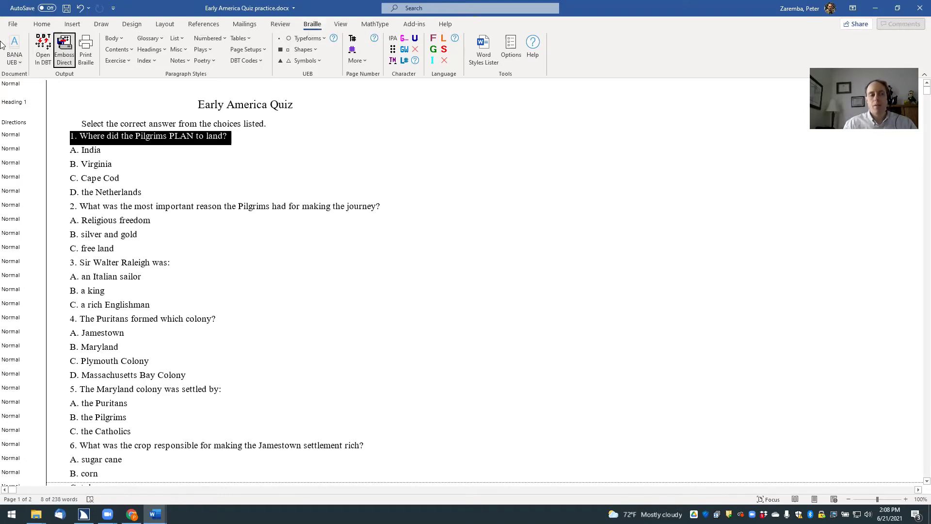
pyautogui.press('Right')
pyautogui.press('Right')
pyautogui.press('Down')
pyautogui.press('Down')
pyautogui.press('Return')
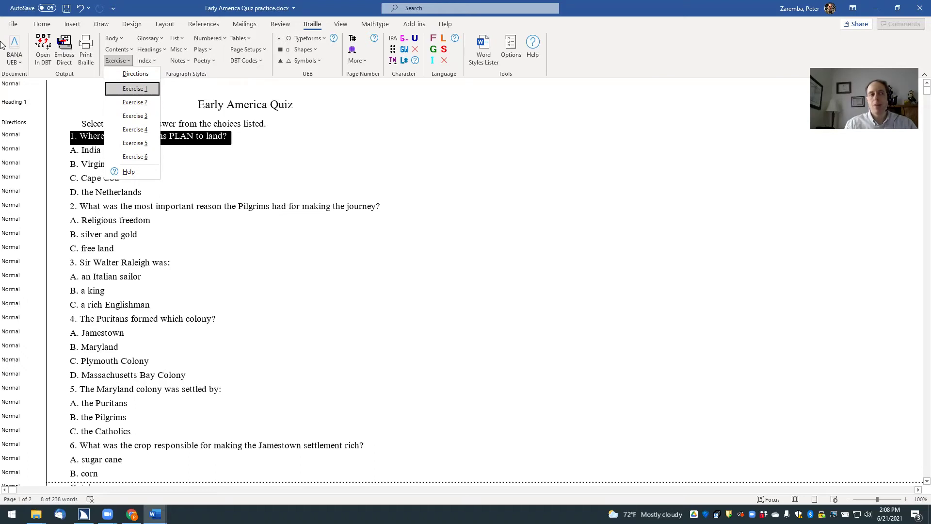
pyautogui.press('Return')
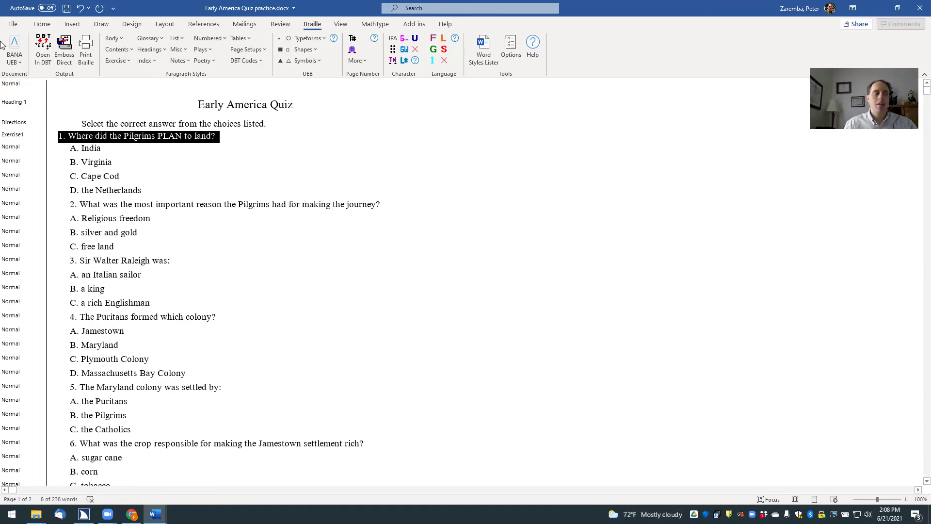
pyautogui.press('Up')
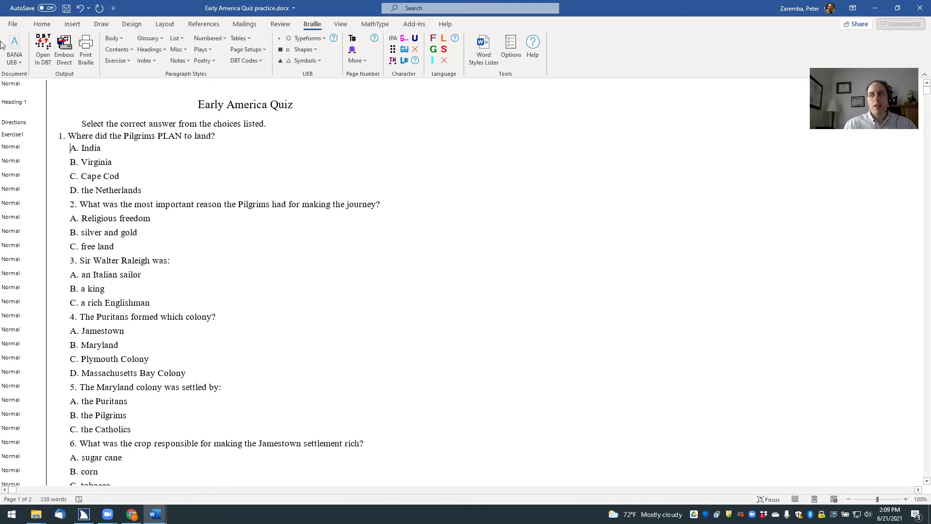
# - Select question 1's answers, from 'A. India' through 'the Netherlands'
pyautogui.hotkey('shift', 'Down')
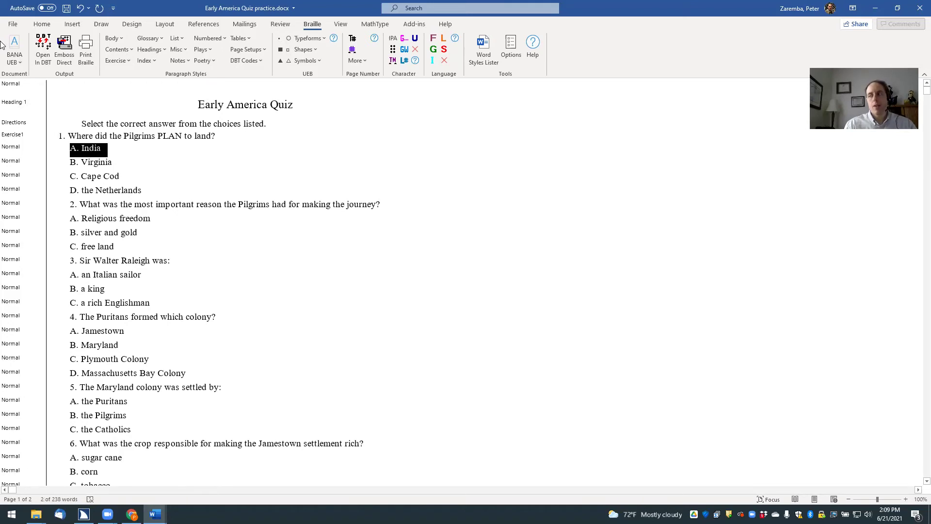
pyautogui.hotkey('shift', 'Down')
pyautogui.hotkey('shift', 'Down')
pyautogui.hotkey('shift', 'Down')
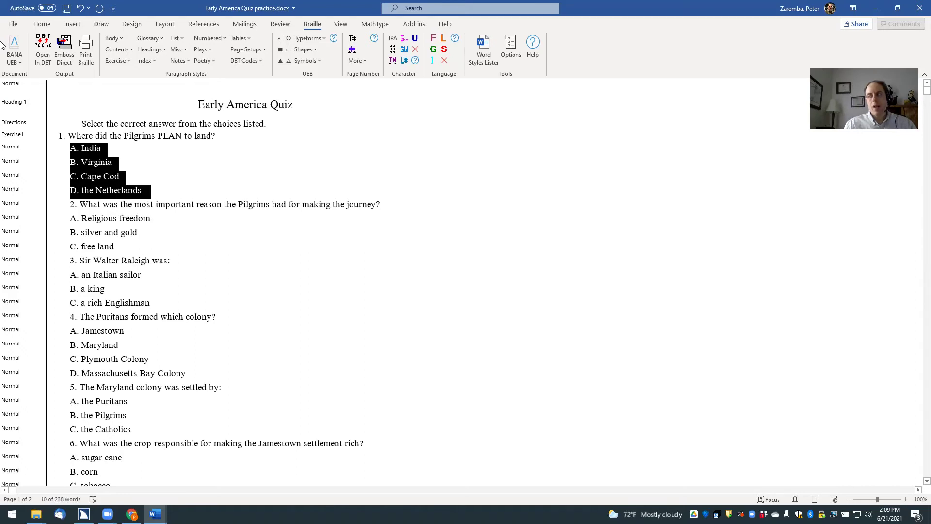
pyautogui.hotkey('shift', 'Down')
pyautogui.hotkey('shift', 'Up')
pyautogui.hotkey('shift', 'Left')
pyautogui.hotkey('shift', 'Left')
pyautogui.hotkey('shift', 'Left')
pyautogui.hotkey('shift', 'Right')
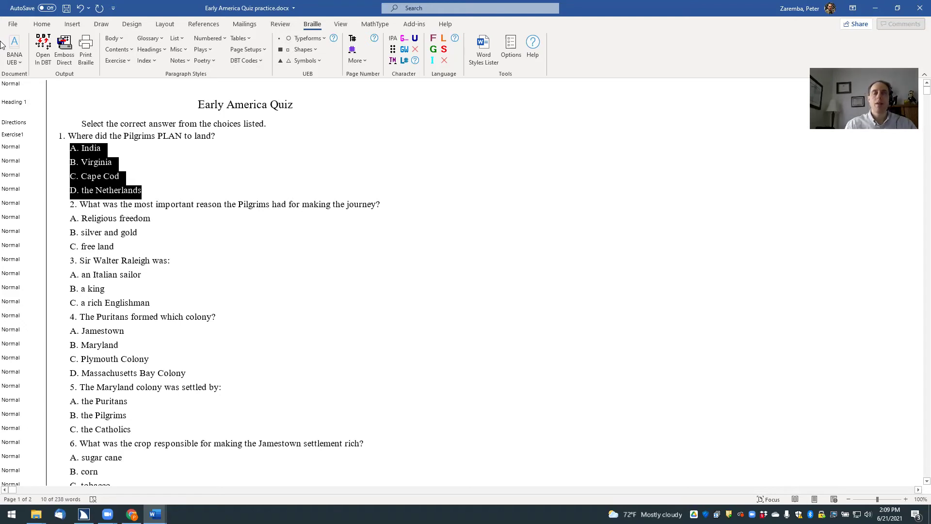
# - Apply the braille Exercise2 style to those four answers and clear the selection
pyautogui.press('alt')
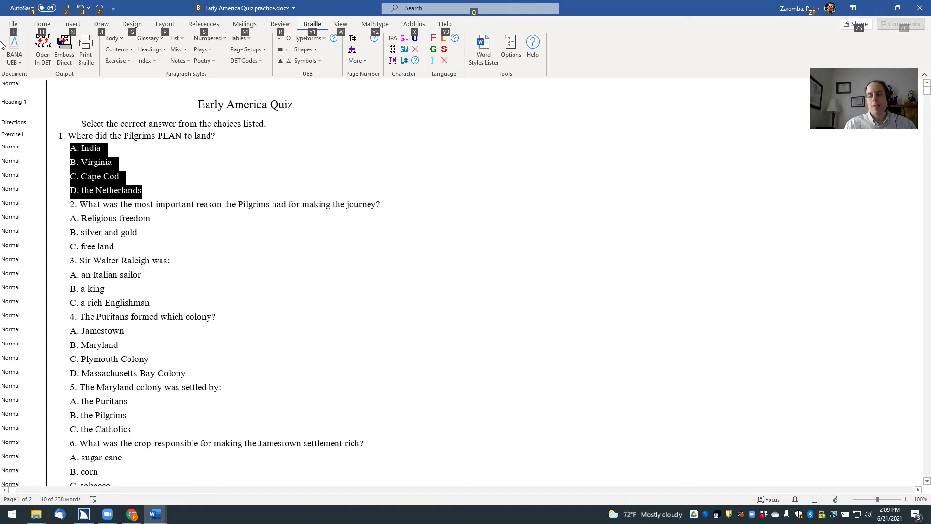
pyautogui.press('Tab')
pyautogui.press('Tab')
pyautogui.press('Tab')
pyautogui.press('Tab')
pyautogui.press('Tab')
pyautogui.press('Tab')
pyautogui.press('Down')
pyautogui.press('Return')
pyautogui.press('Down')
pyautogui.press('Down')
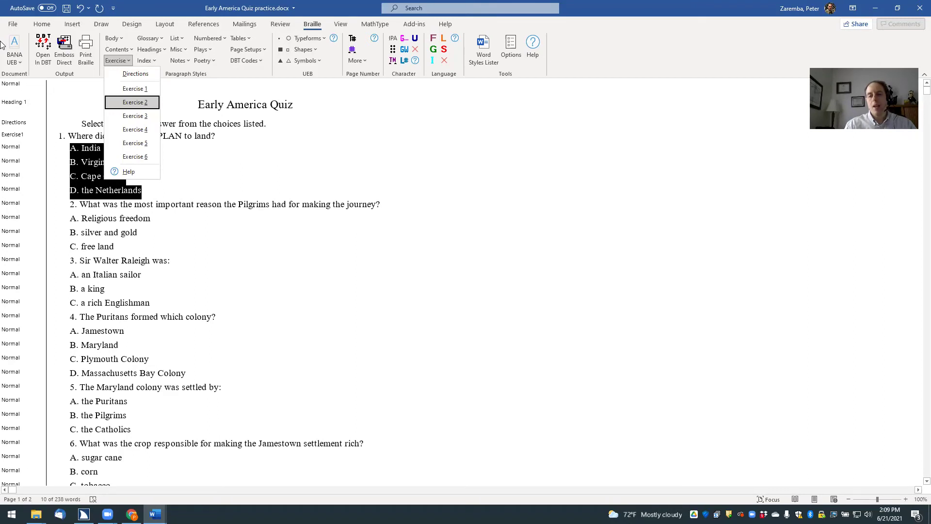
pyautogui.press('Return')
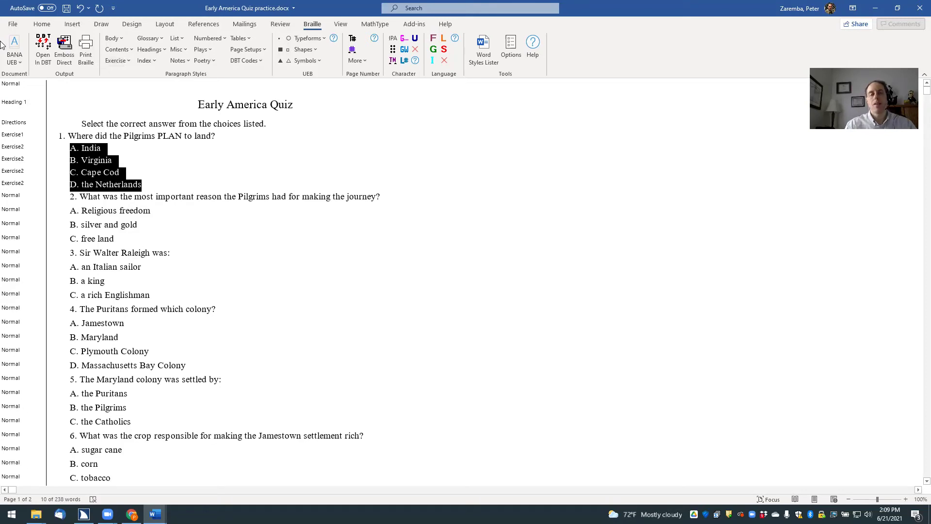
pyautogui.press('Left')
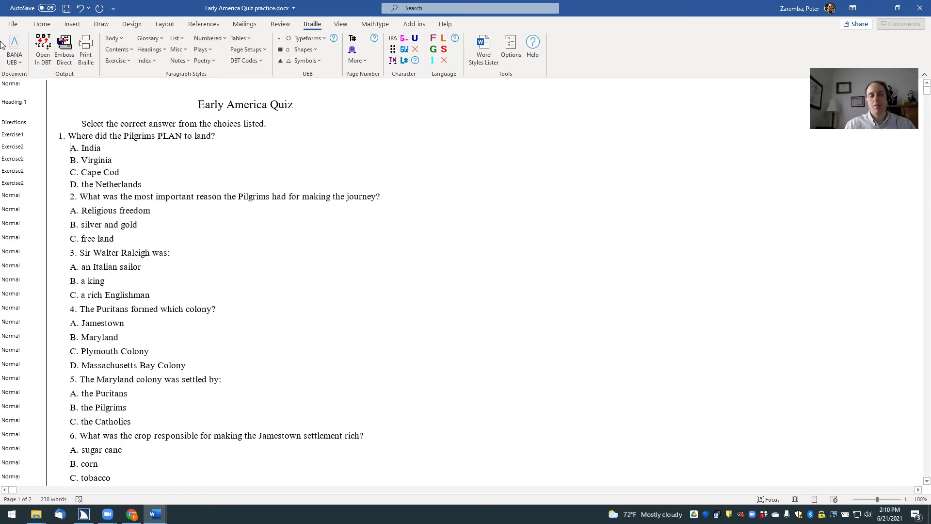
pyautogui.press('Down')
pyautogui.press('Down')
# - Select the question 2 line and apply the braille Exercise1 style to it
pyautogui.hotkey('shift', 'Down')
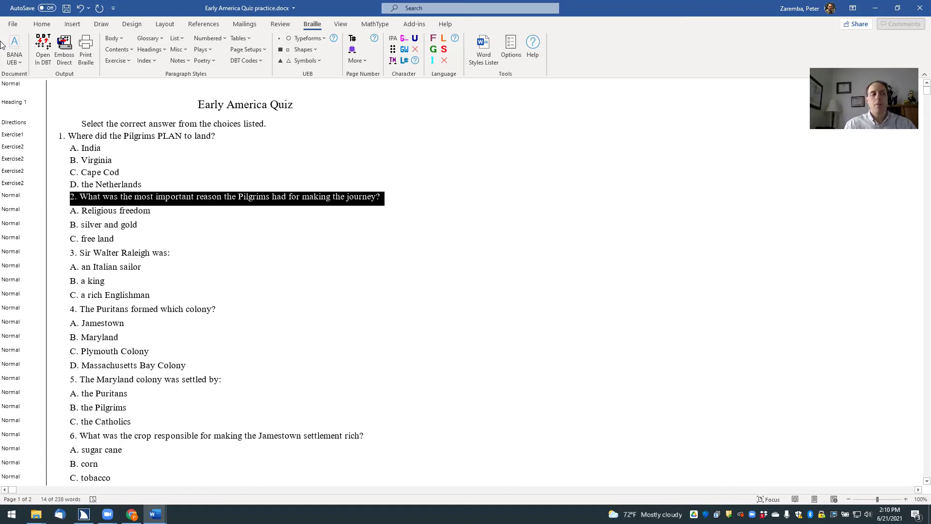
pyautogui.press('alt')
pyautogui.press('Tab')
pyautogui.press('Tab')
pyautogui.press('Tab')
pyautogui.press('Tab')
pyautogui.press('Tab')
pyautogui.press('Tab')
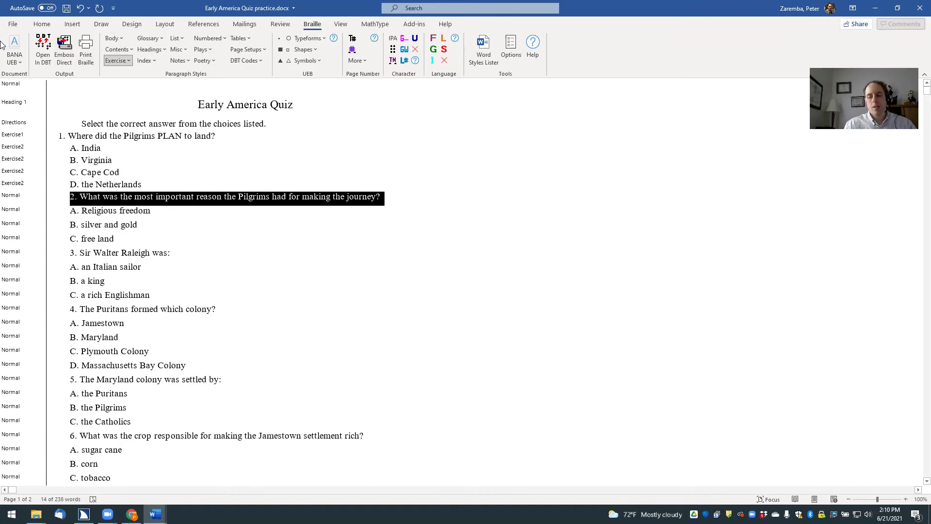
pyautogui.press('Down')
pyautogui.press('Down')
pyautogui.press('Return')
pyautogui.press('Down')
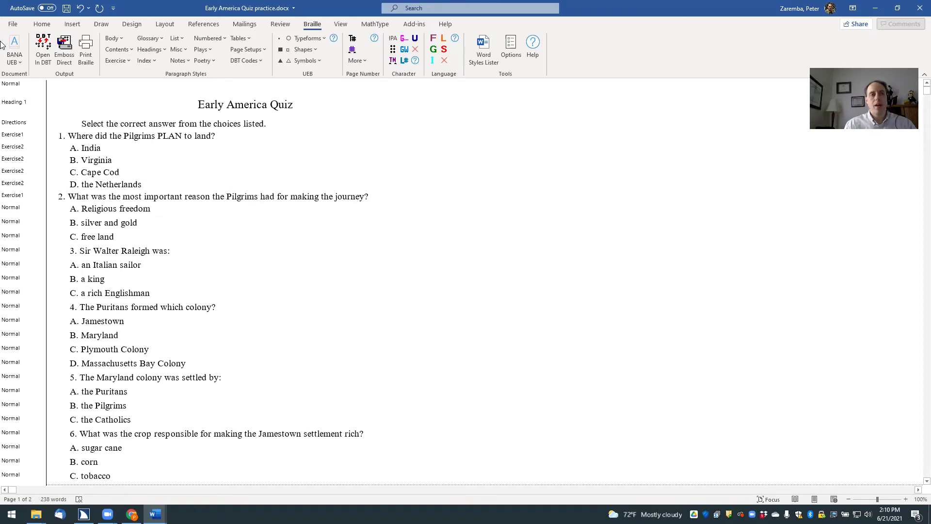
# - Select question 2's answers starting at 'A. Religious freedom' and apply Exercise2 to answers A and B
pyautogui.press('Home')
pyautogui.hotkey('shift', 'Down')
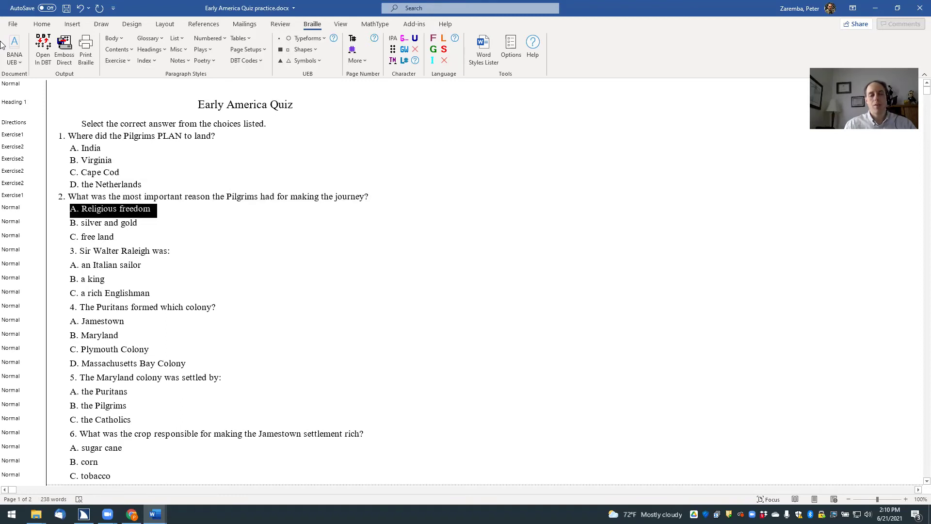
pyautogui.hotkey('shift', 'Down')
pyautogui.hotkey('shift', 'Down')
pyautogui.hotkey('shift', 'Down')
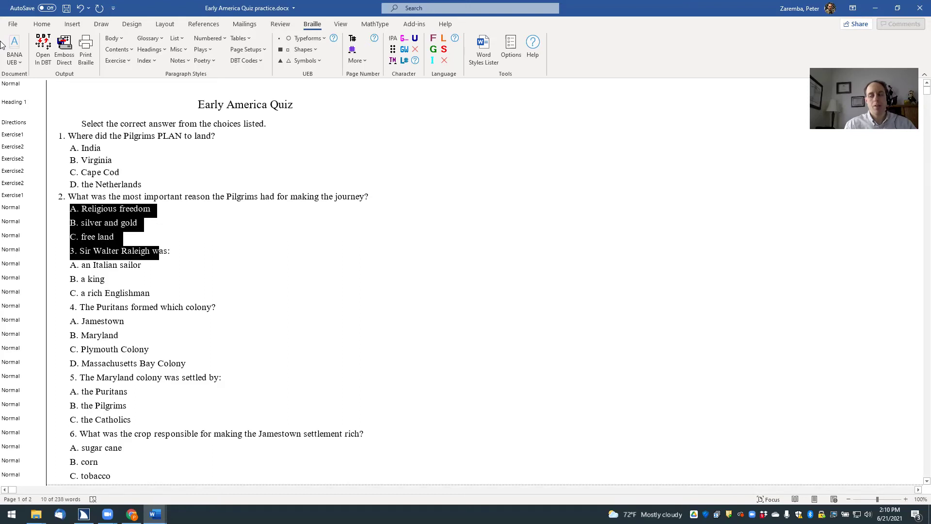
pyautogui.hotkey('shift', 'Down')
pyautogui.hotkey('shift', 'Down')
pyautogui.hotkey('shift', 'Up')
pyautogui.hotkey('shift', 'Up')
pyautogui.hotkey('shift', 'Up')
pyautogui.hotkey('alt', 'Down')
pyautogui.press('Return')
pyautogui.hotkey('shift', 'Down')
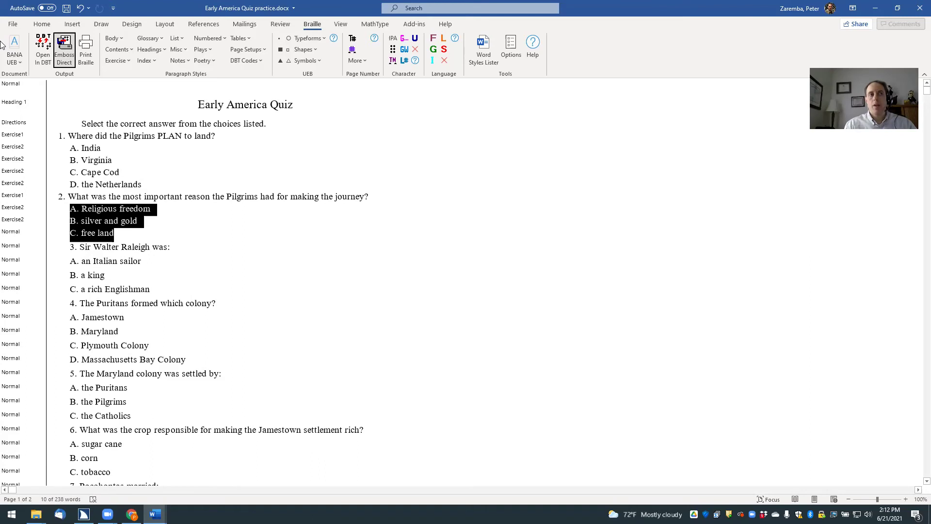
# - Apply Exercise2 to the 'C. free land' answer, move to question 3, and save the quiz
pyautogui.press('Tab')
pyautogui.press('Tab')
pyautogui.press('Tab')
pyautogui.press('Tab')
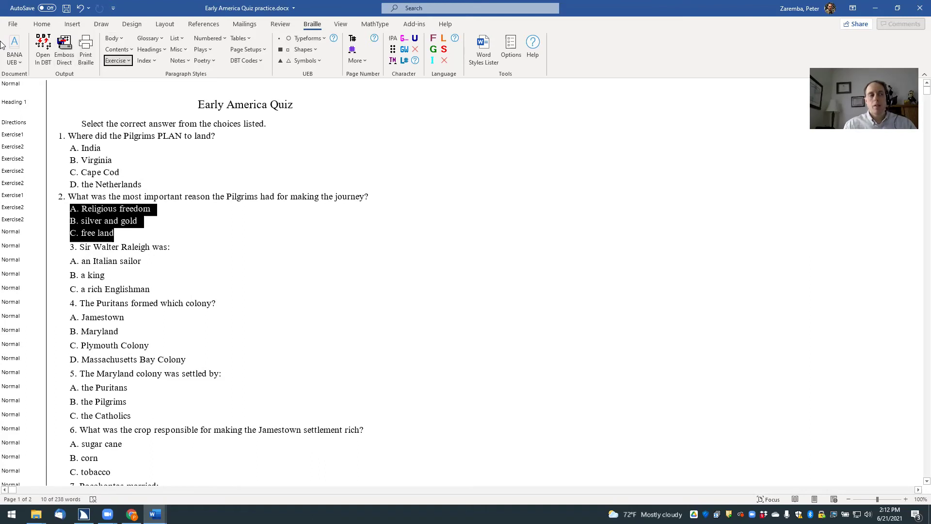
pyautogui.press('Return')
pyautogui.press('Down')
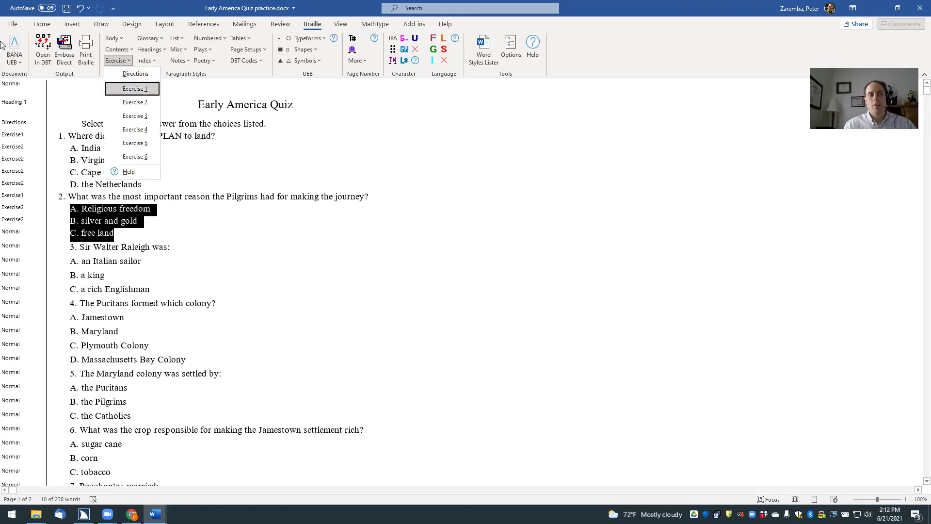
pyautogui.press('Down')
pyautogui.press('Return')
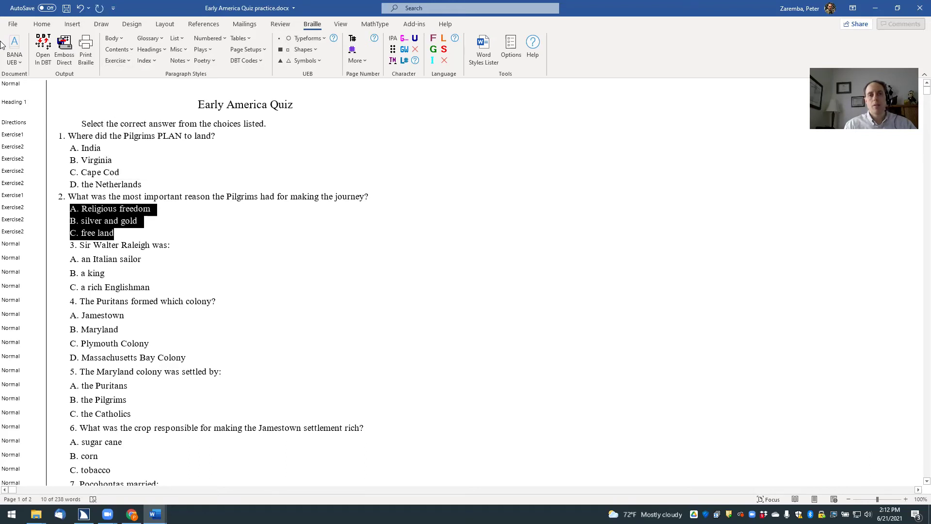
pyautogui.press('Left')
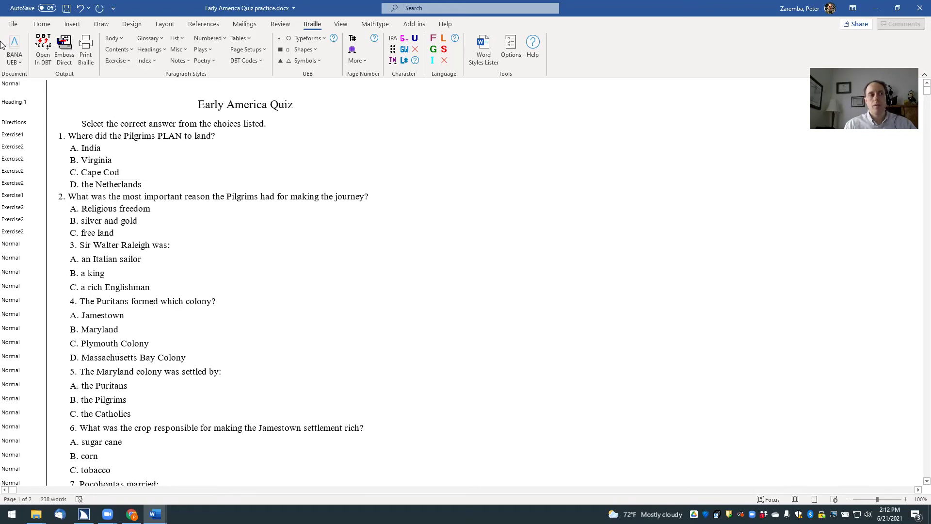
pyautogui.press('Down')
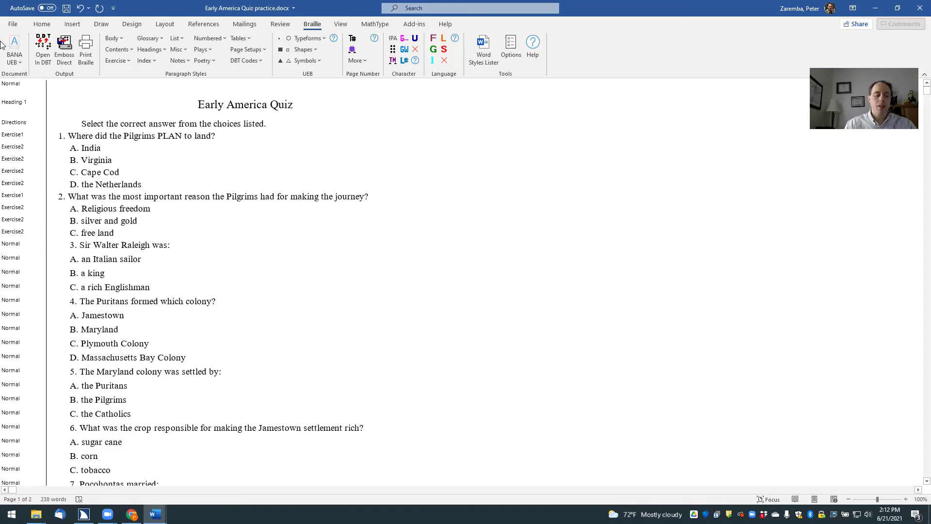
pyautogui.press('Down')
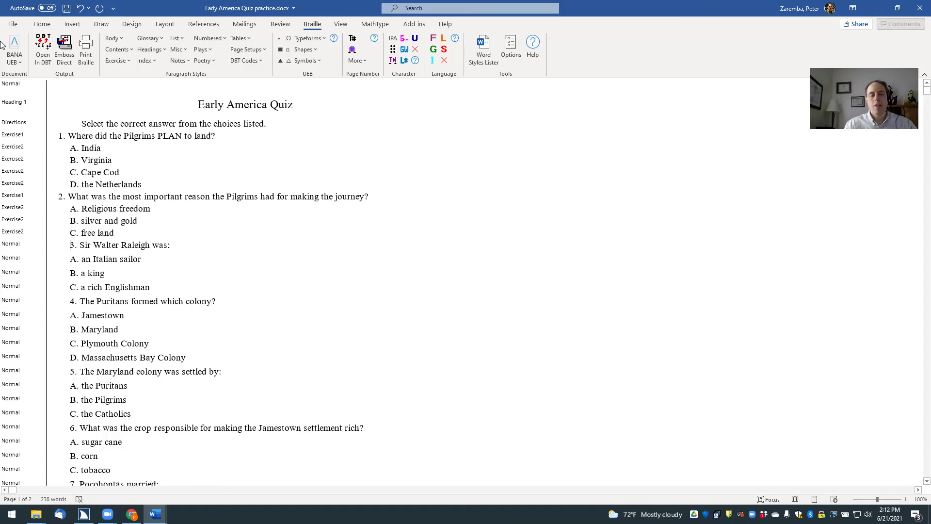
pyautogui.hotkey('ctrl', 's')
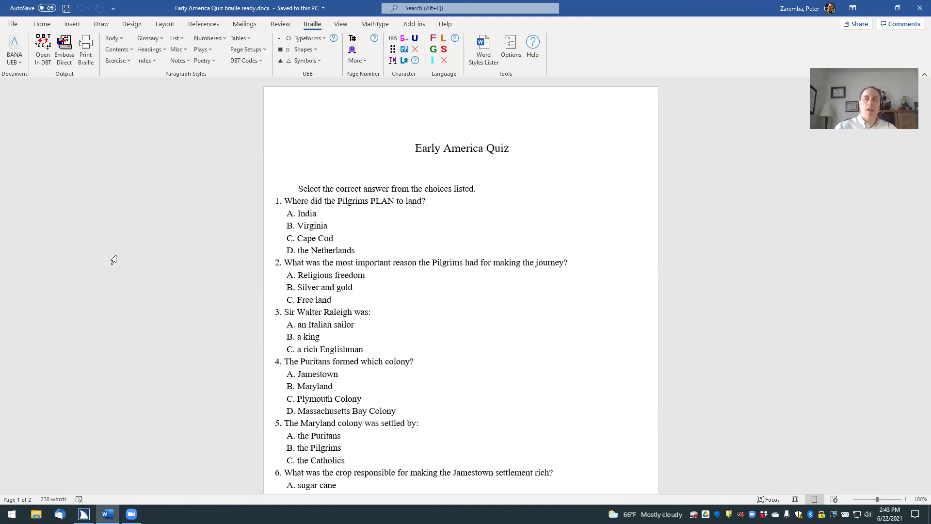
# - Send the Early America Quiz to Duxbury Braille Translator with the Braille tab's Open in DBT
pyautogui.press('alt')
pyautogui.press('Tab')
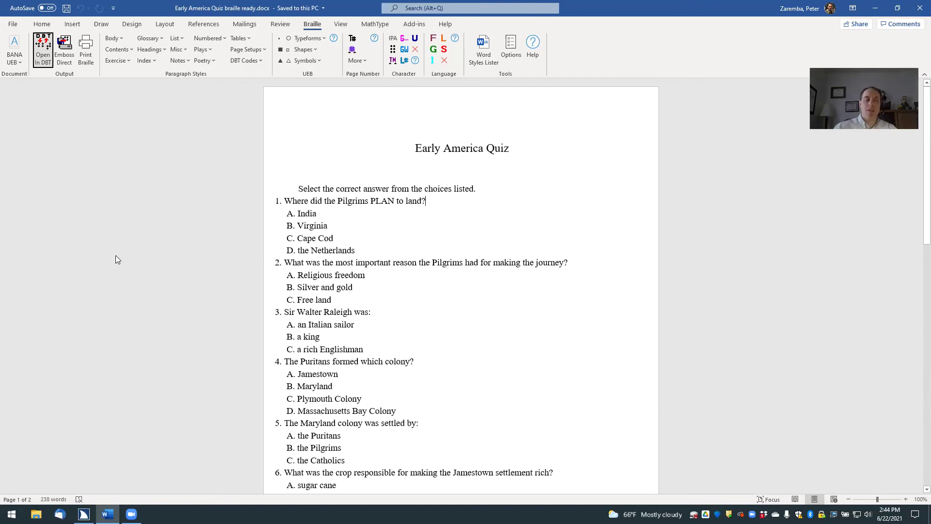
pyautogui.hotkey('shift', 'Tab')
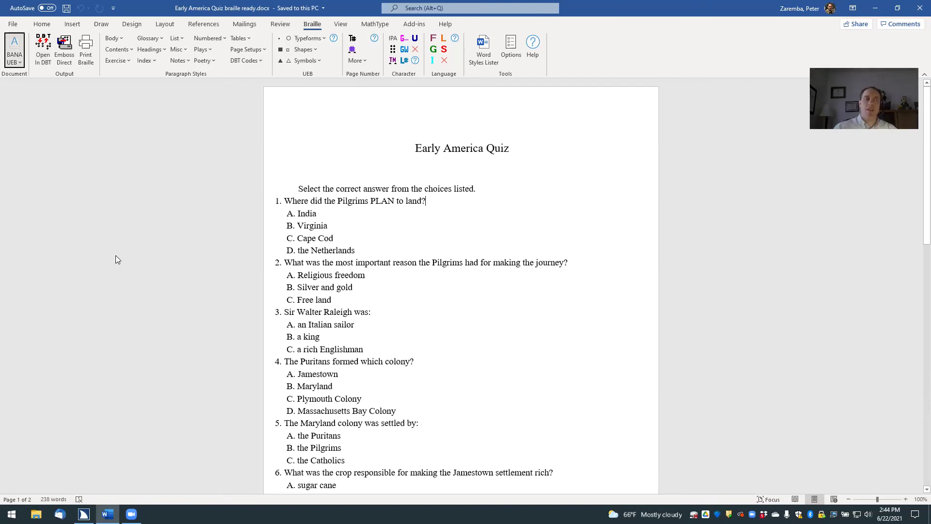
pyautogui.press('Tab')
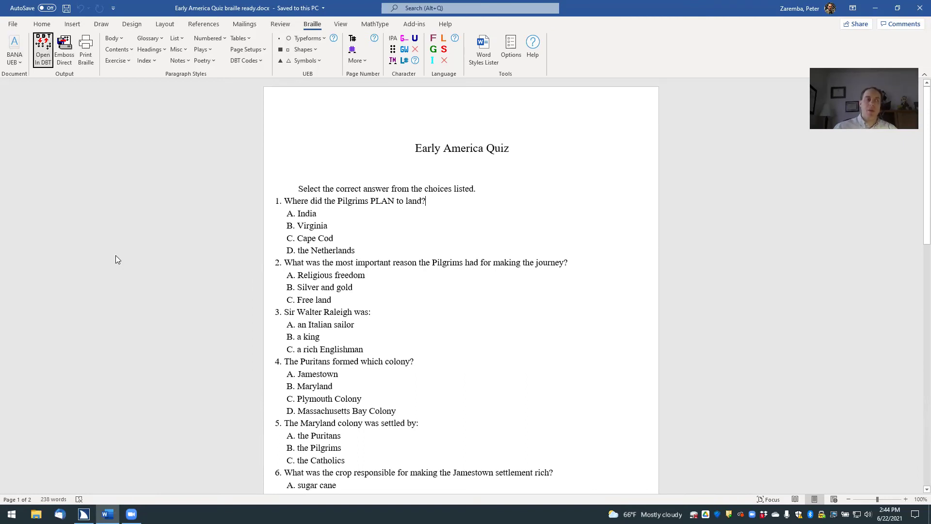
pyautogui.press('Return')
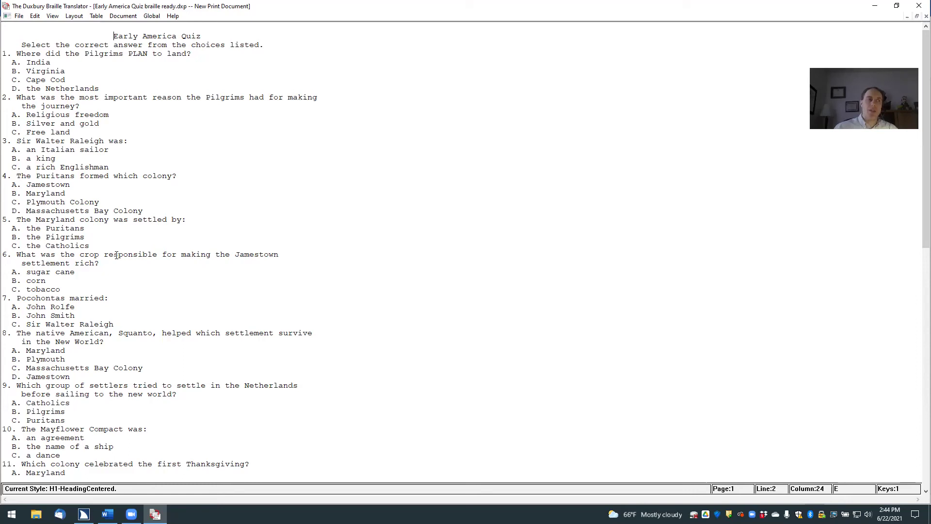
# - Turn on the Codes view from the View menu to show formatting codes
pyautogui.hotkey('alt', 'v')
pyautogui.press('Up')
pyautogui.press('Up')
pyautogui.press('Up')
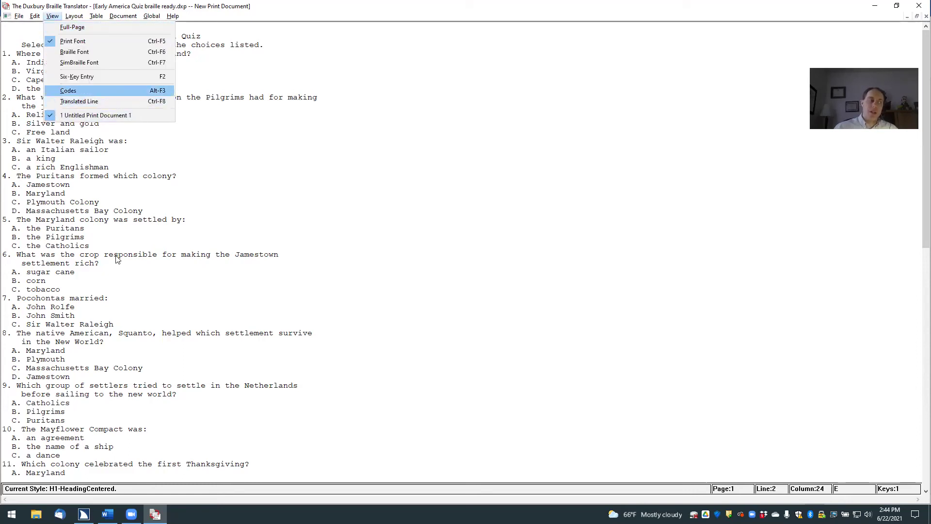
pyautogui.press('Up')
pyautogui.press('Down')
pyautogui.press('Return')
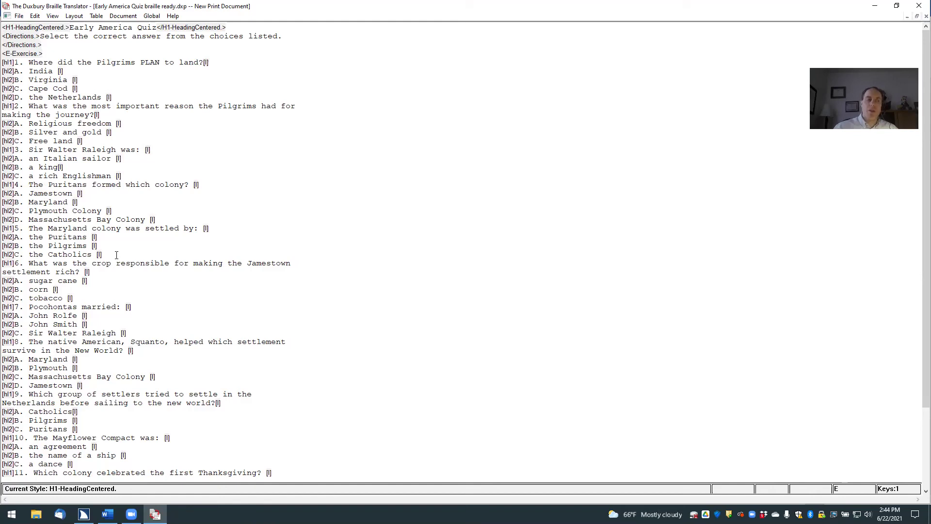
# - Move down through the Directions codes to the E-Exercise code line
pyautogui.press('Down')
pyautogui.press('Down')
pyautogui.press('Down')
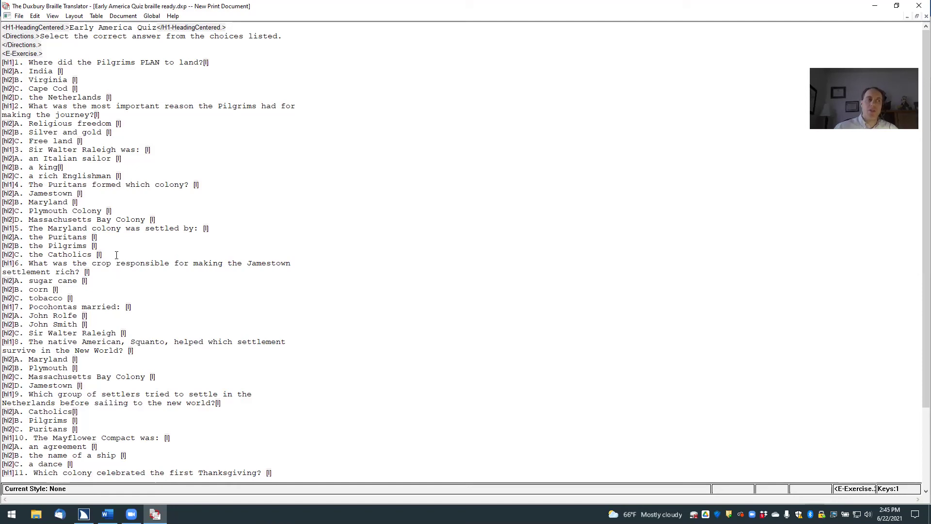
pyautogui.press('Down')
pyautogui.press('Down')
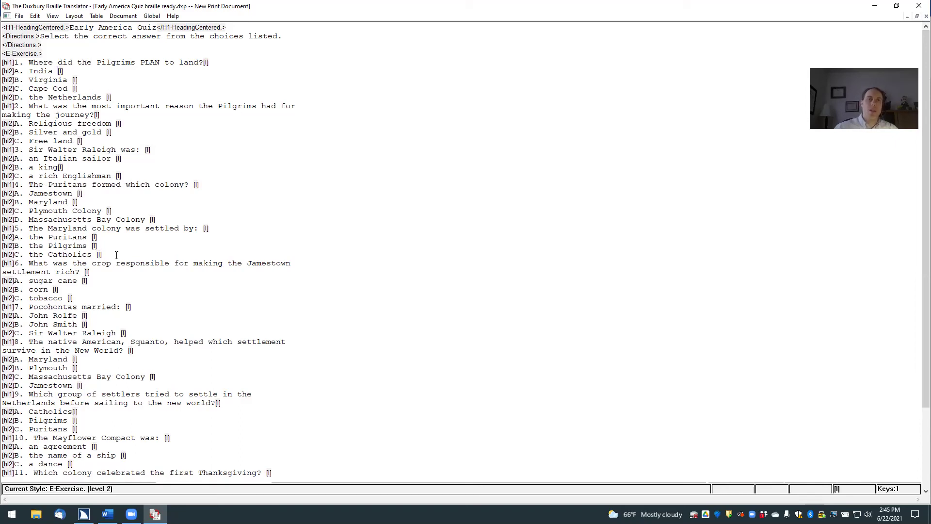
# - Turn off the Codes view so the quiz shows as clean print text
pyautogui.hotkey('alt', 'v')
pyautogui.press('Up')
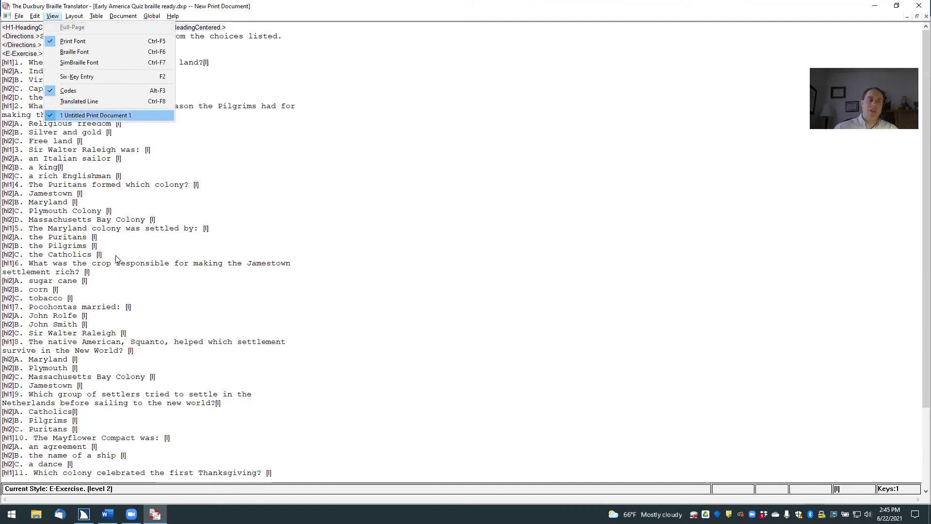
pyautogui.press('Up')
pyautogui.press('Up')
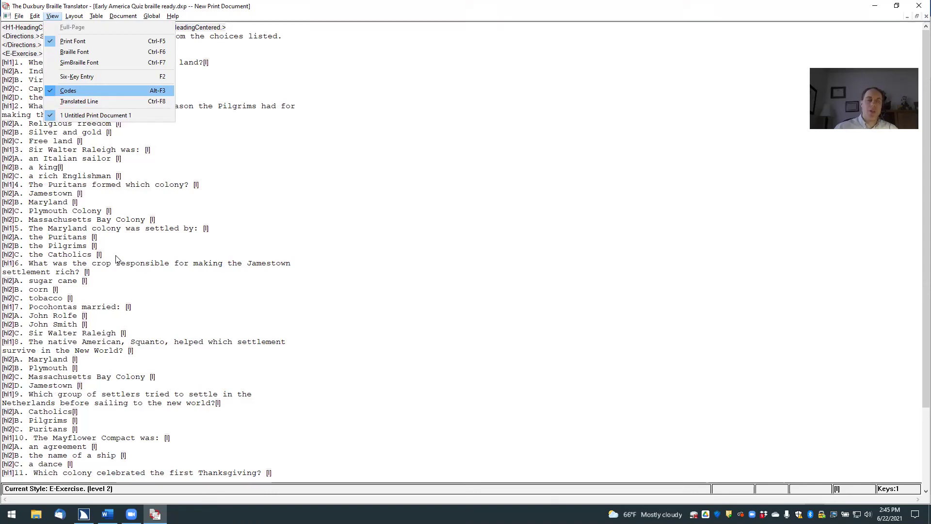
pyautogui.press('Return')
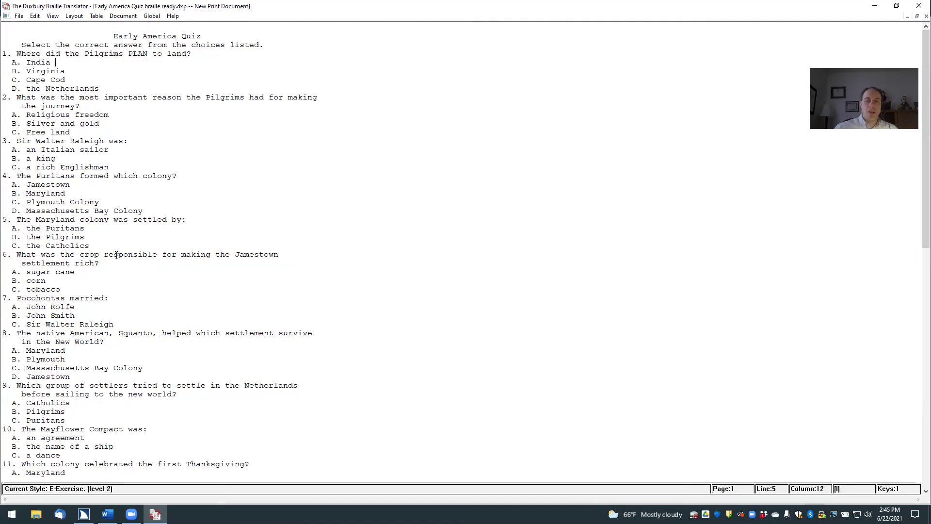
pyautogui.hotkey('alt', 'f')
# - Translate the quiz into braille and jump to the title line
pyautogui.press('Up')
pyautogui.press('Up')
pyautogui.press('Up')
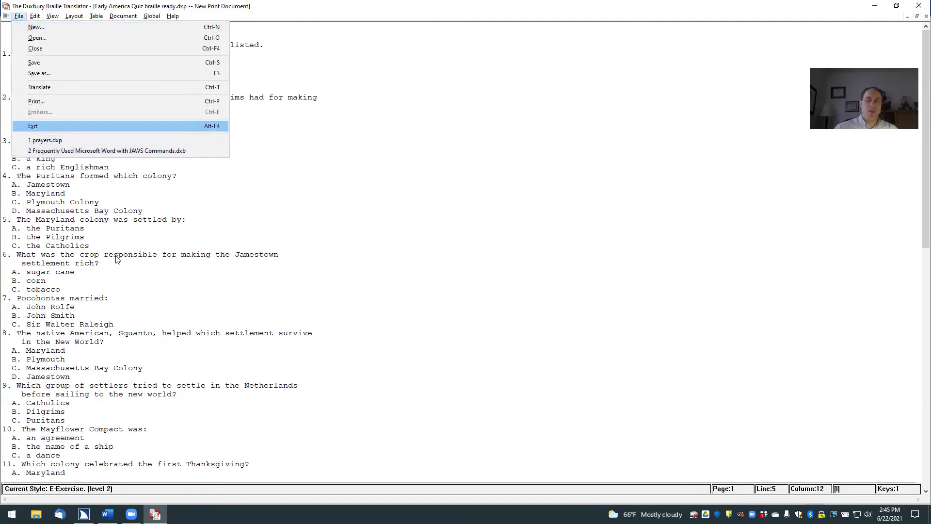
pyautogui.press('Up')
pyautogui.press('Up')
pyautogui.press('Up')
pyautogui.press('Return')
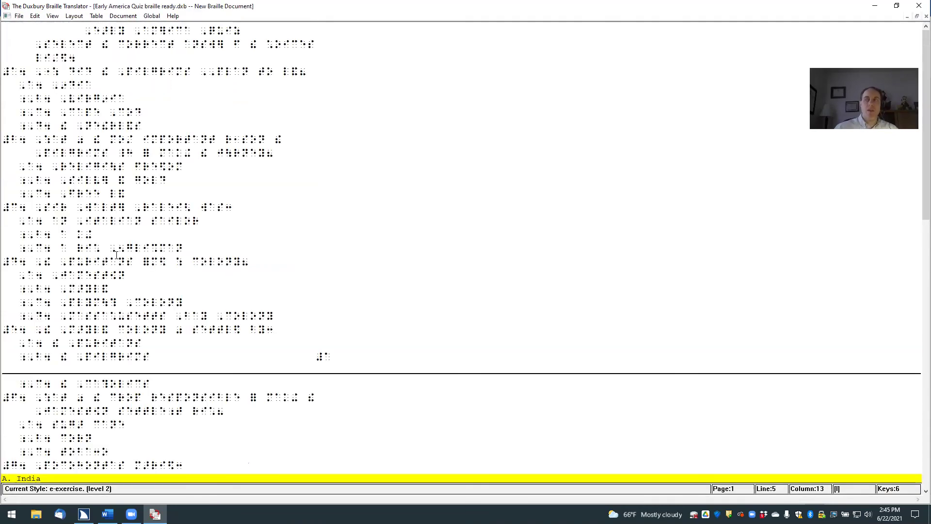
pyautogui.hotkey('ctrl', 'Home')
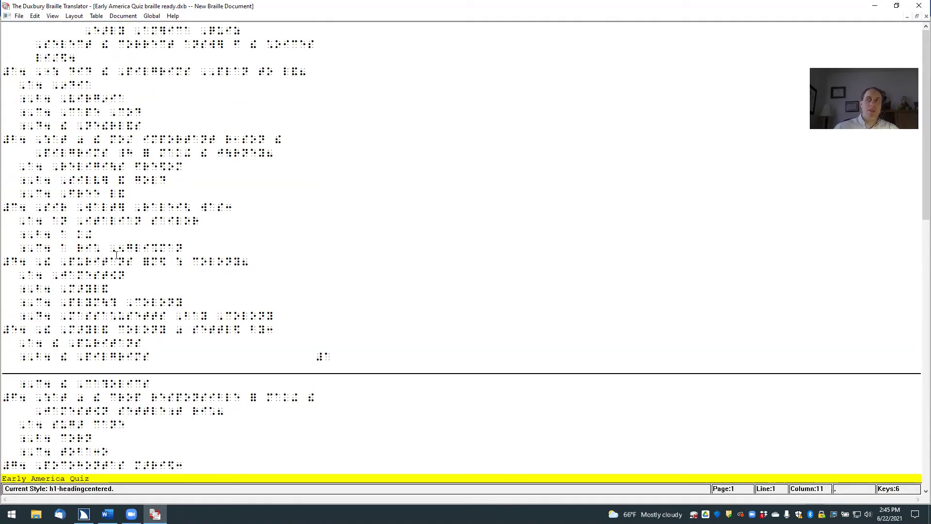
# - Read through the braille directions lines
pyautogui.press('Down')
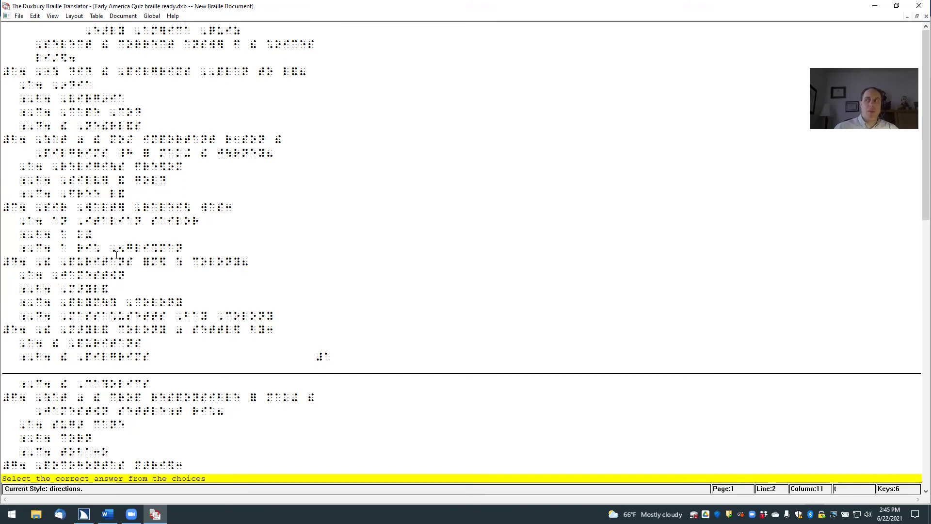
pyautogui.press('Home')
pyautogui.press('Left')
pyautogui.press('Right')
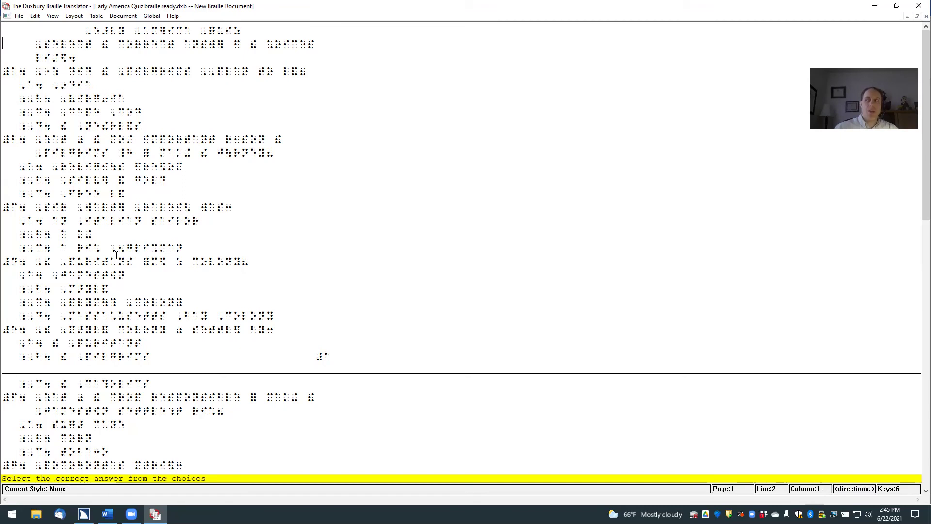
pyautogui.press('Right')
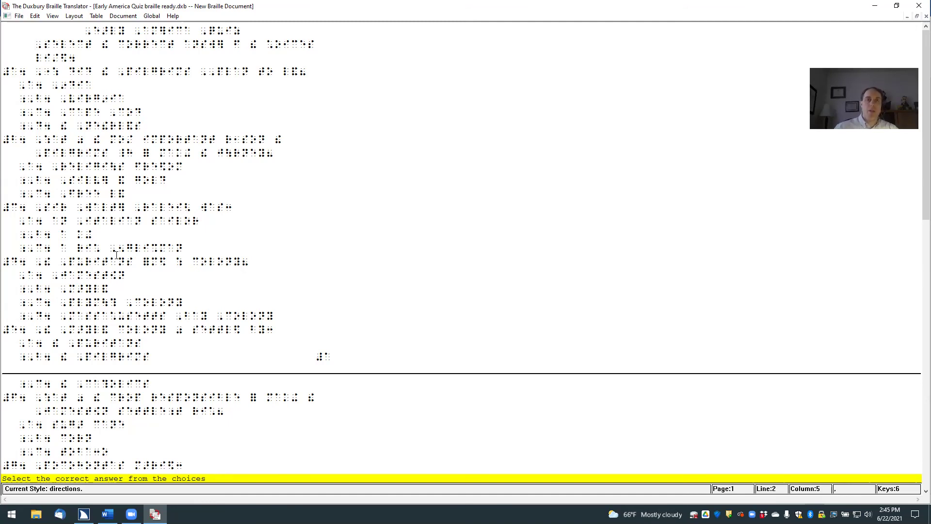
pyautogui.press('Down')
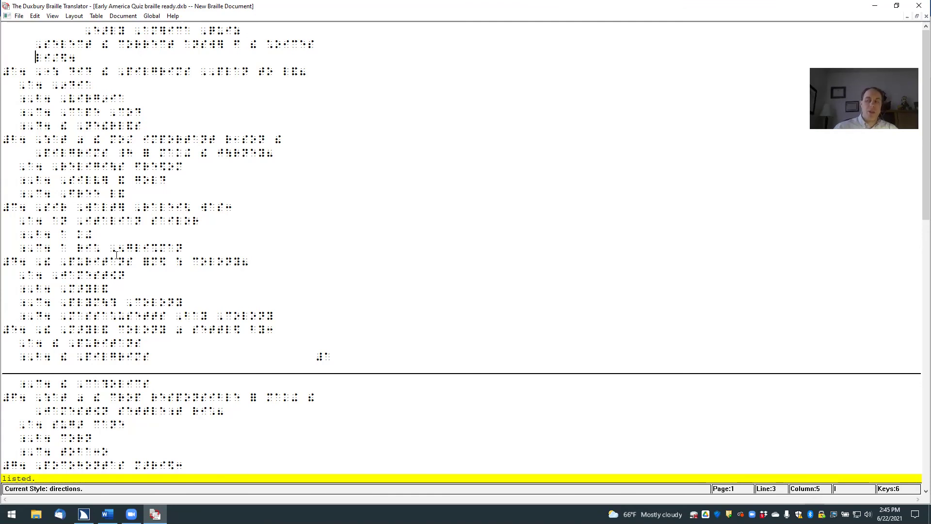
# - Review question 1 and answer A. India in braille
pyautogui.press('Down')
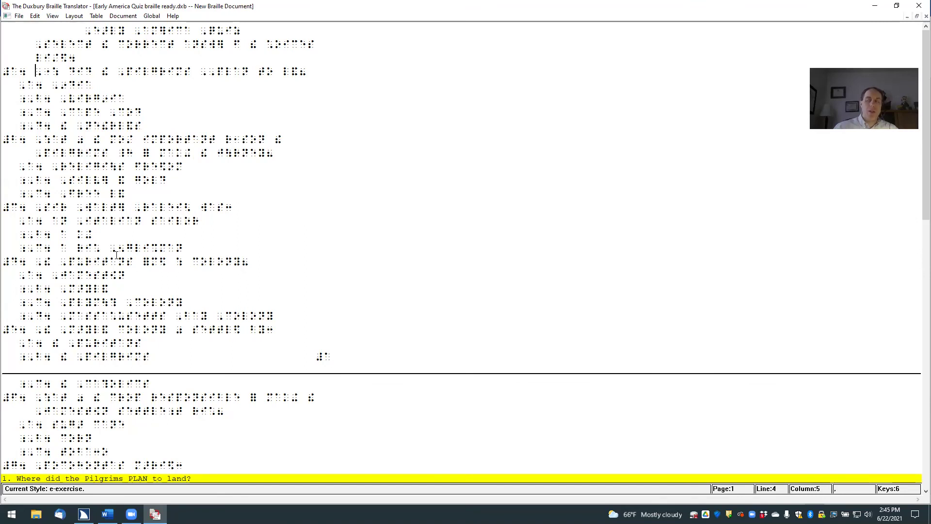
pyautogui.press('Home')
pyautogui.press('Down')
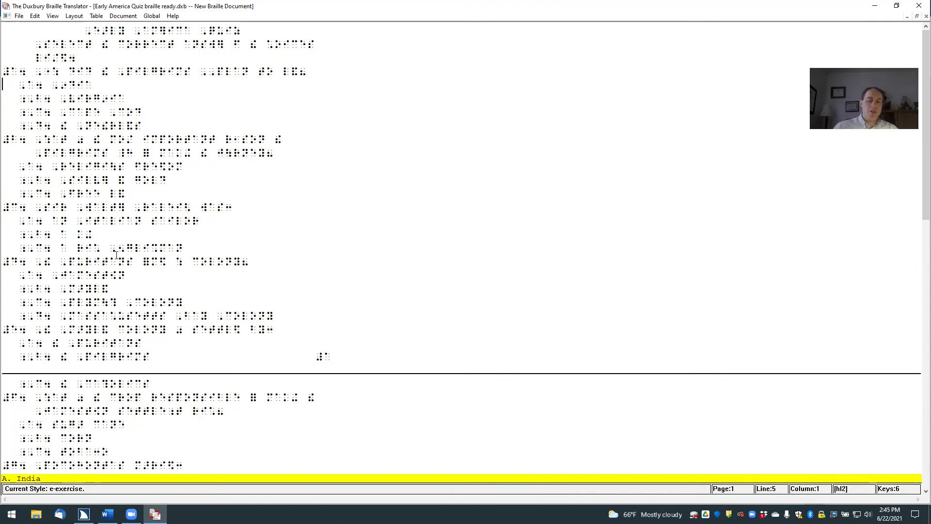
pyautogui.press('Left')
pyautogui.press('Right')
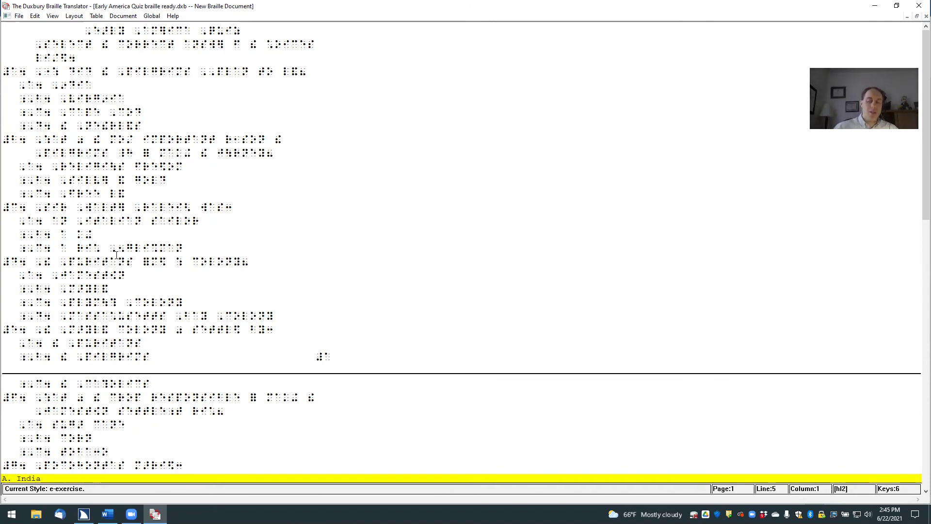
pyautogui.press('Right')
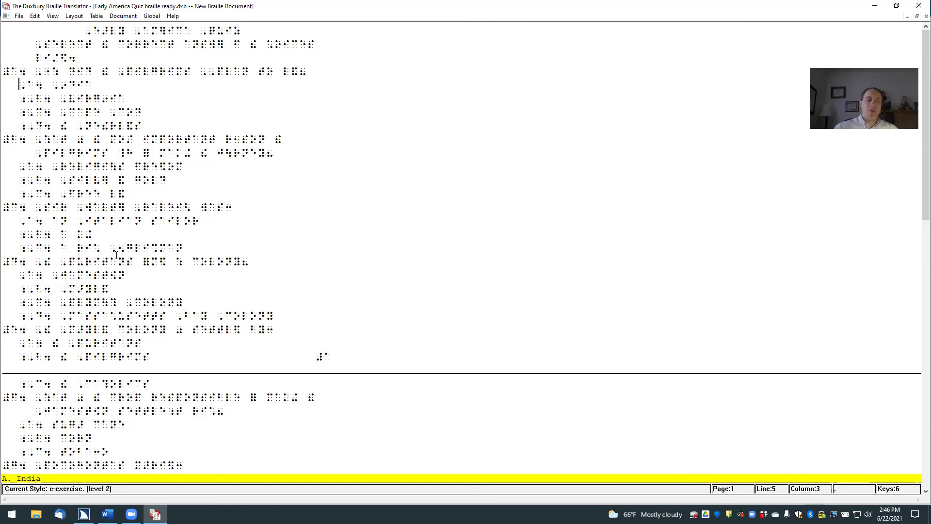
pyautogui.hotkey('alt', 'f')
pyautogui.press('Up')
pyautogui.press('Up')
pyautogui.press('Up')
pyautogui.press('Up')
pyautogui.press('Return')
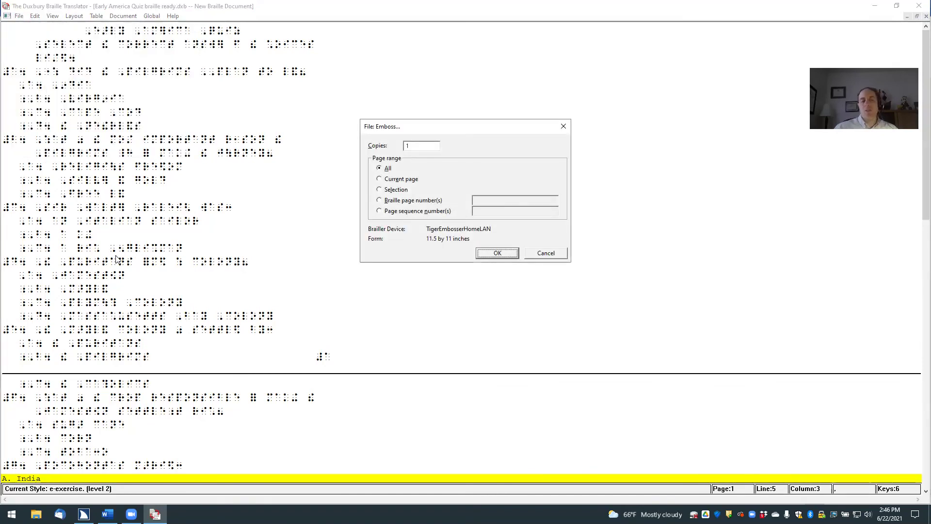
pyautogui.press('Tab')
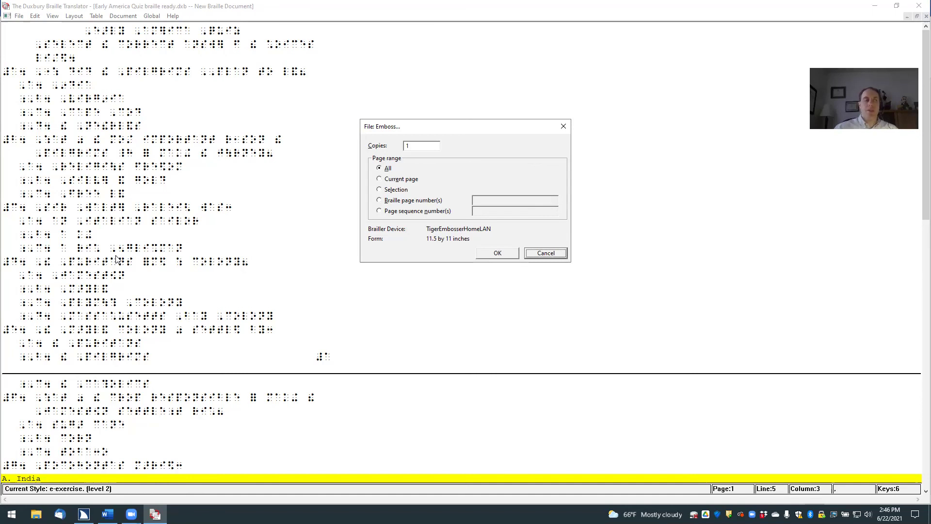
pyautogui.press('Return')
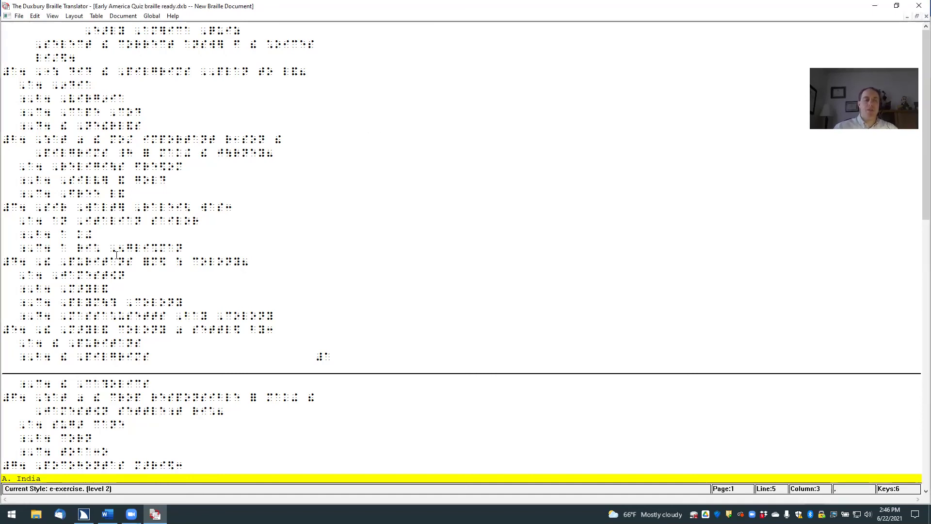